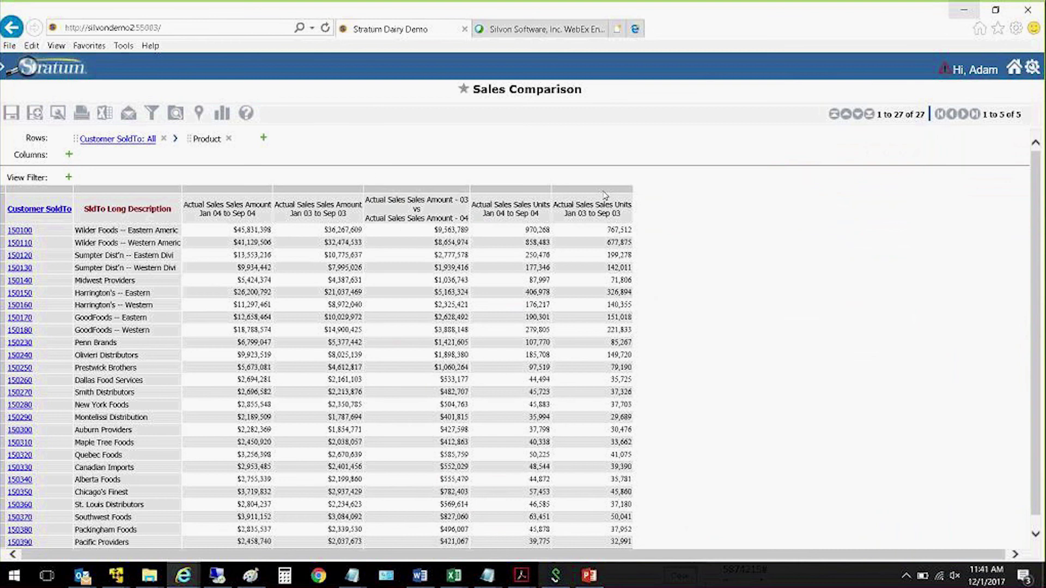
- Hide the rows and columns layout area and filter Actual Sales Sales Amount Jan 04 to Sep 04 by Top Count 5
click(199, 114)
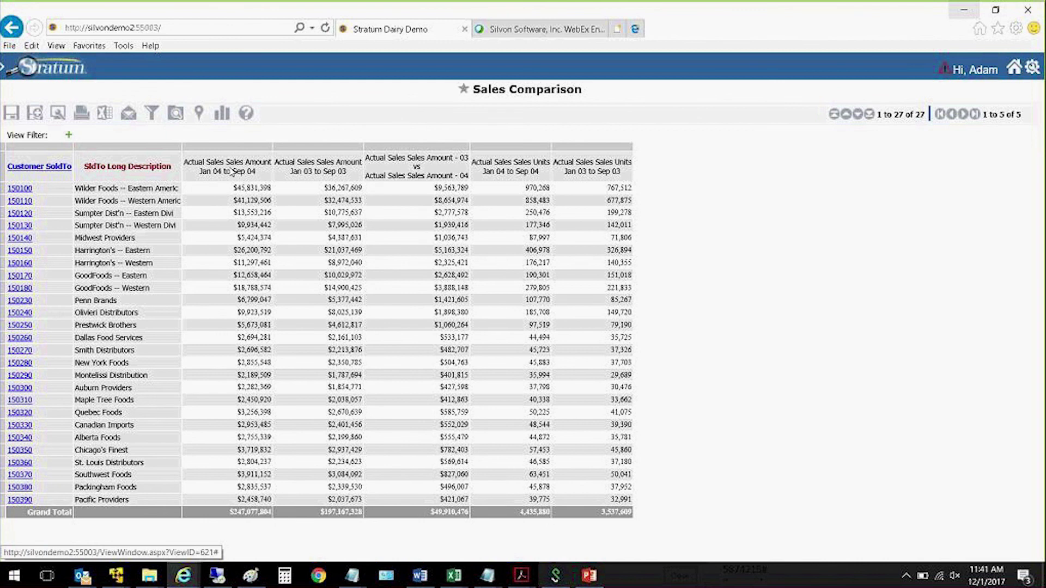
right_click(119, 167)
mouse_move(209, 293)
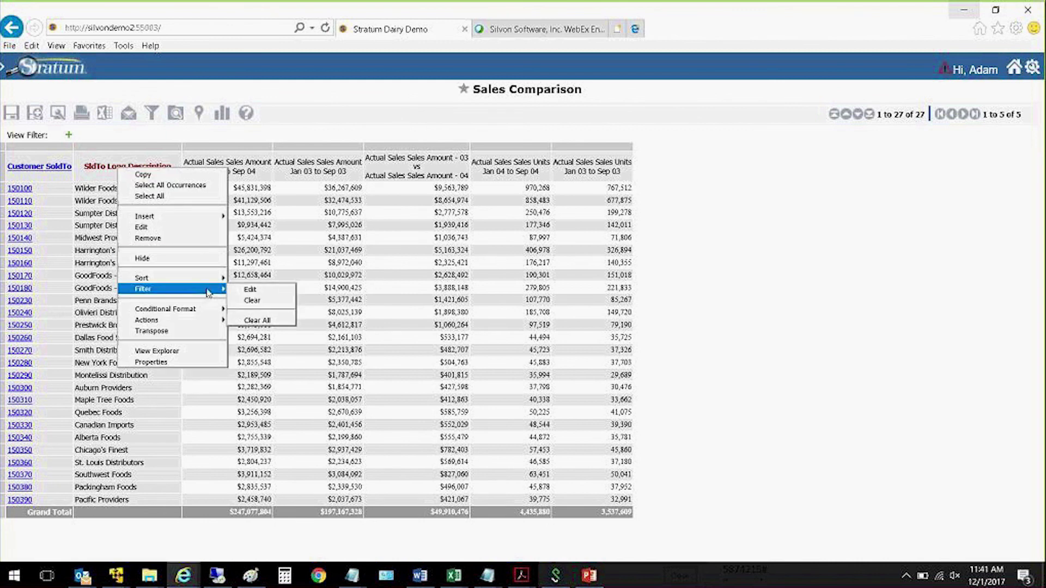
click(265, 291)
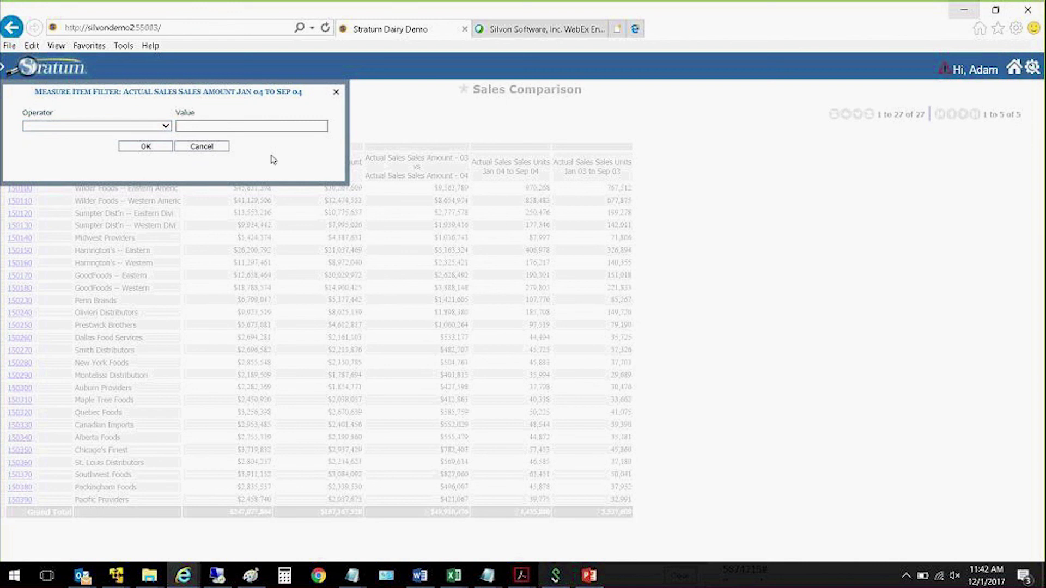
click(167, 126)
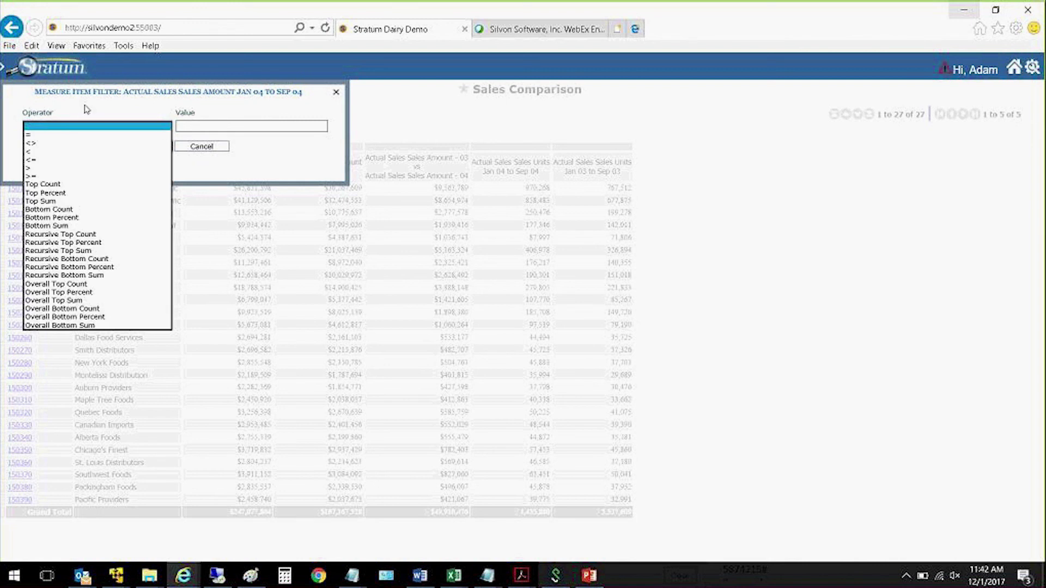
click(43, 169)
click(166, 127)
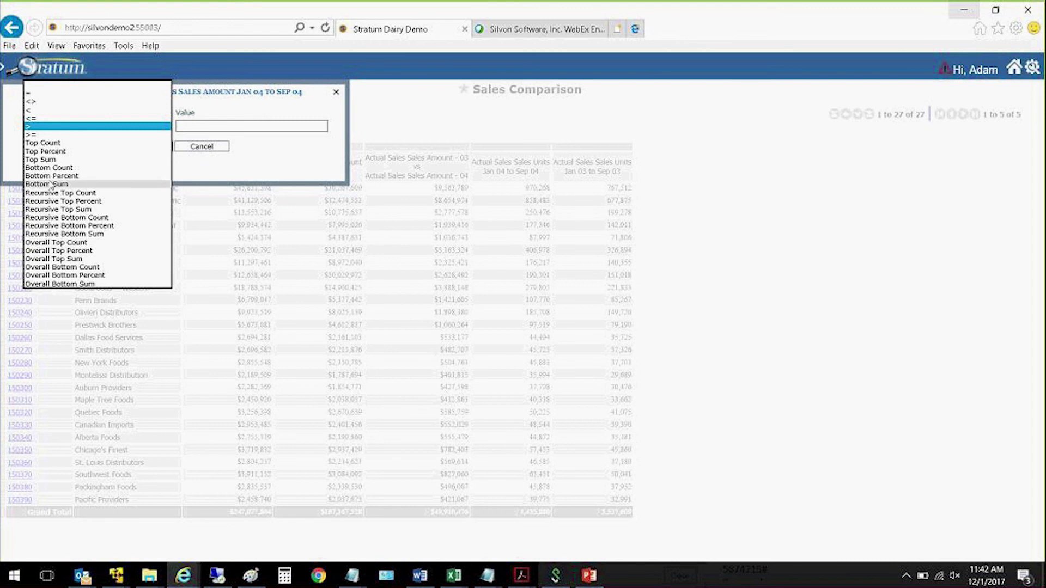
click(57, 144)
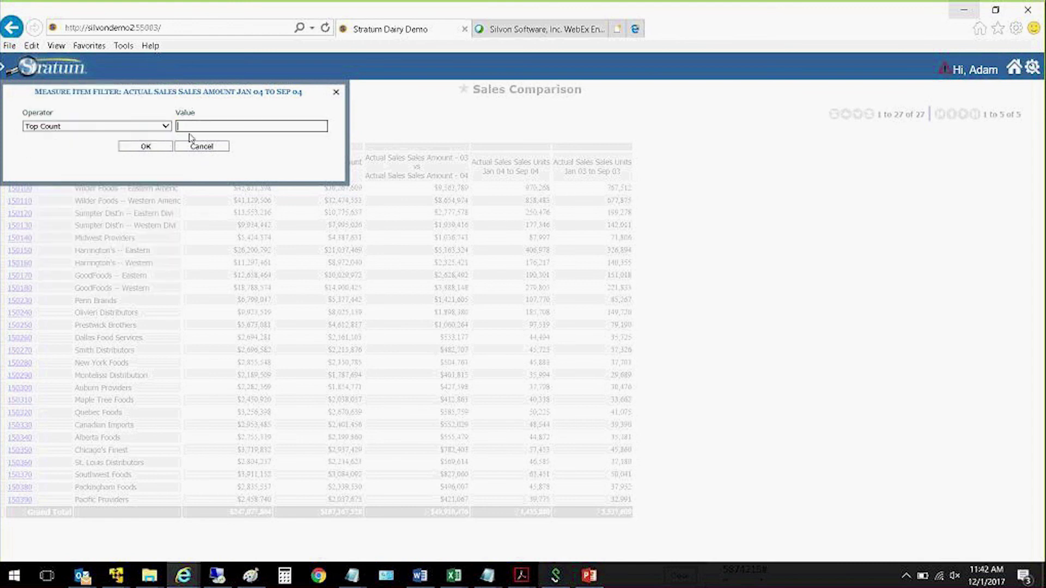
text(10)
click(145, 146)
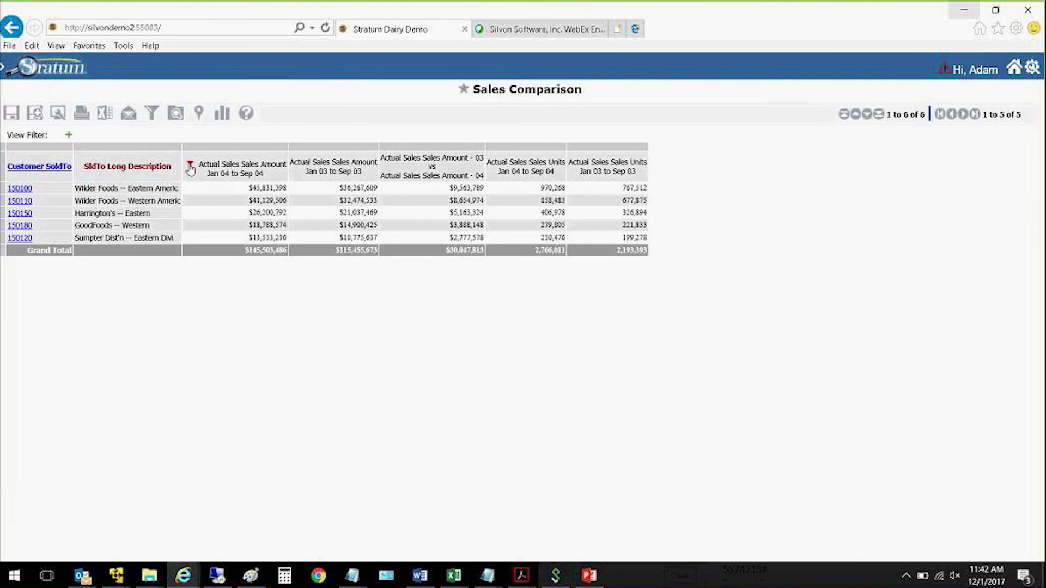
mouse_move(191, 169)
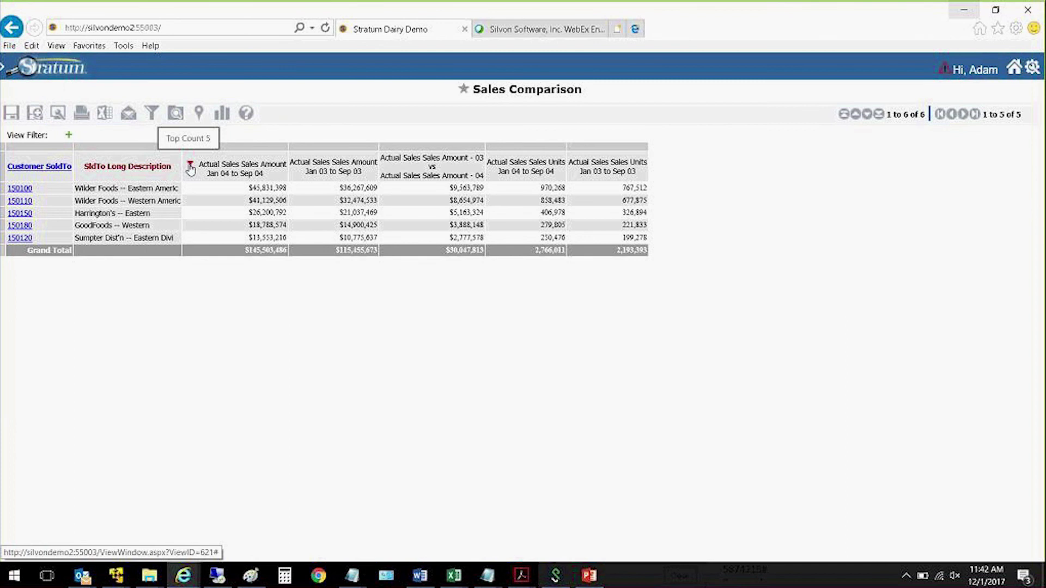
- Drill down to the products of Wilder Foods -- Eastern and back, and to the products of all customers and back
click(28, 190)
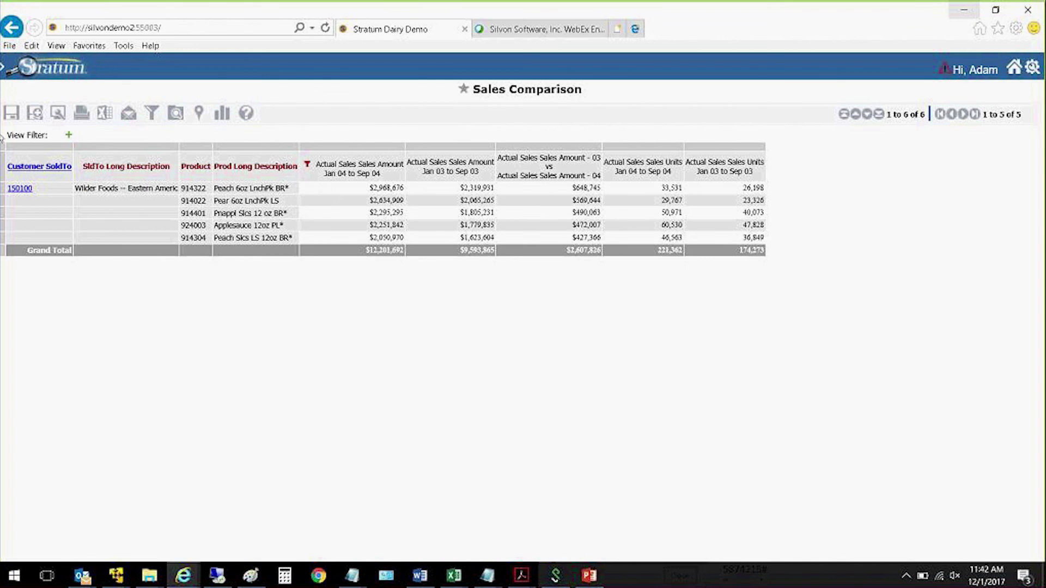
click(22, 189)
click(57, 167)
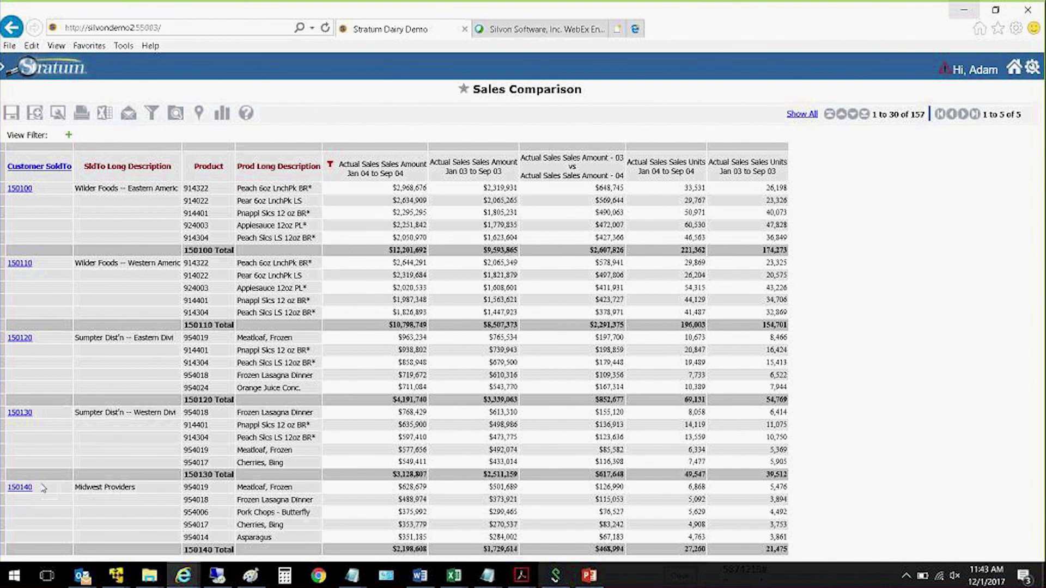
click(29, 167)
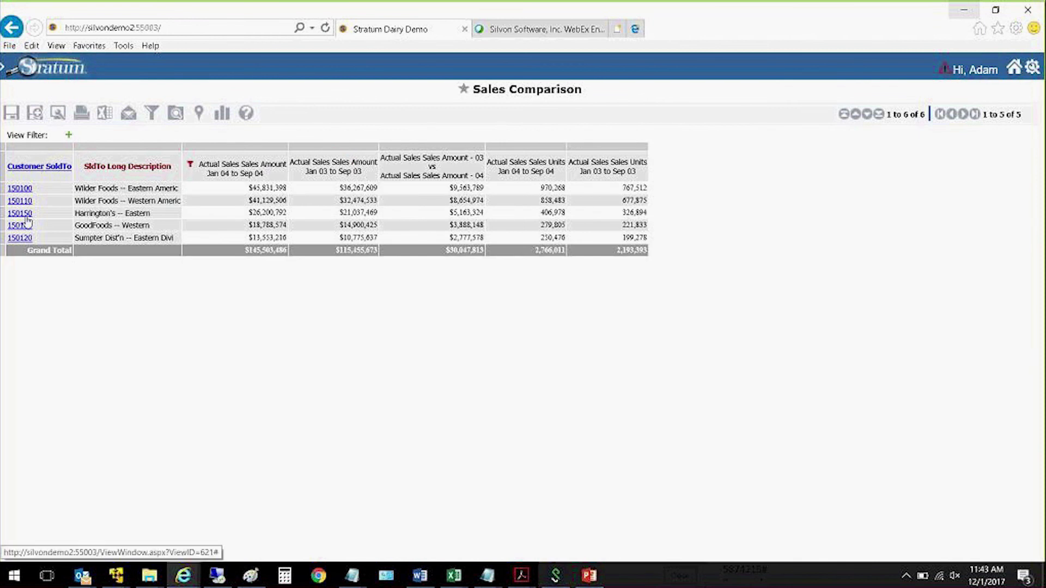
- Drill all customers down to products, page through the first four pages of rows, and return to the customer level
click(43, 165)
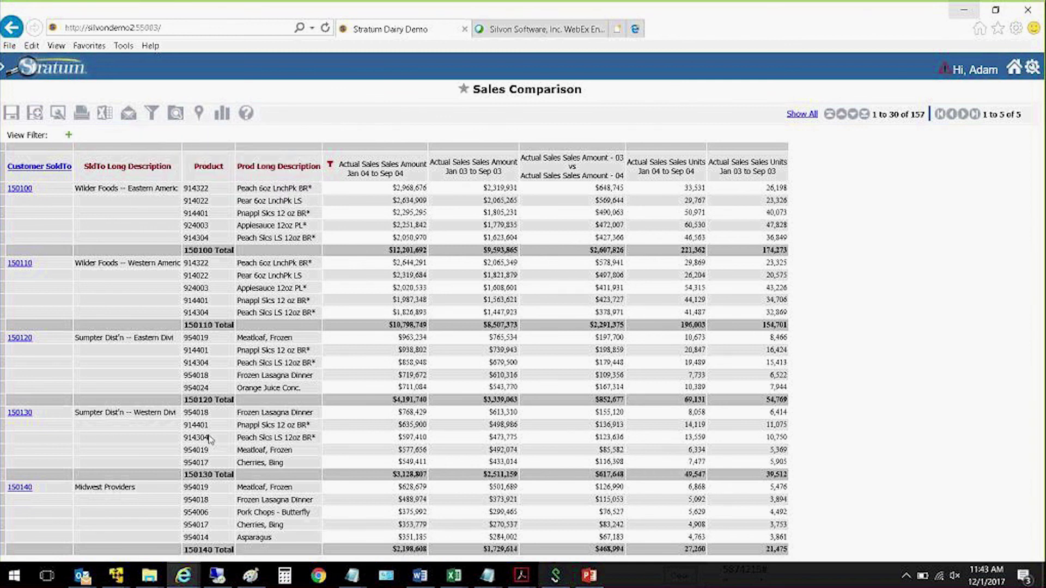
click(852, 114)
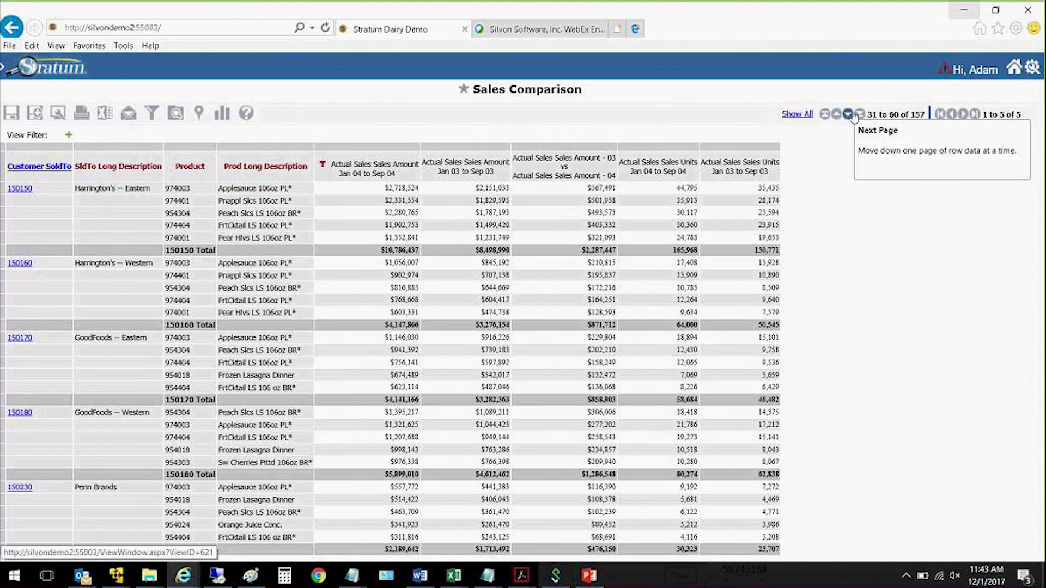
click(853, 114)
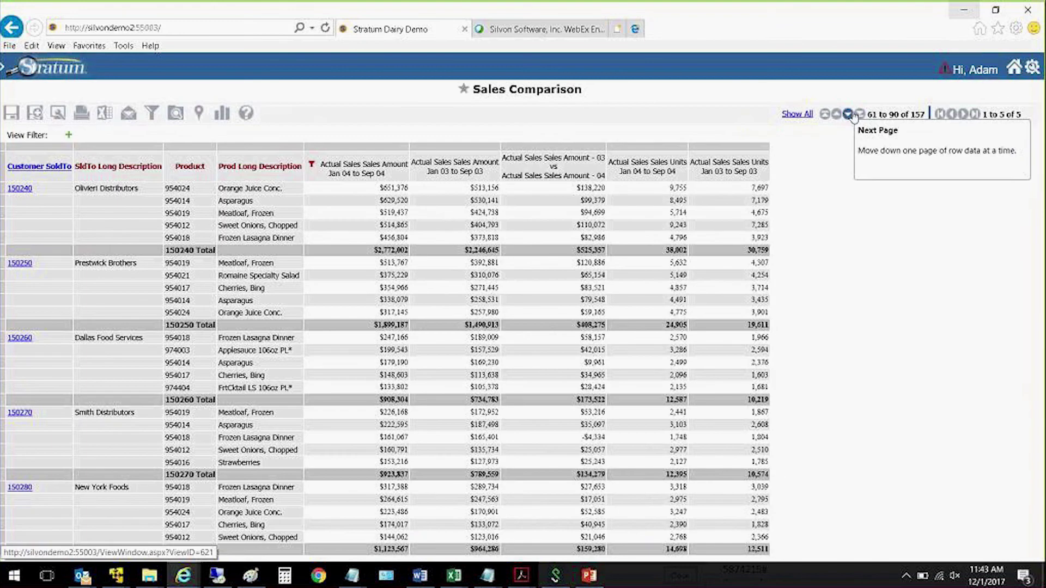
click(853, 115)
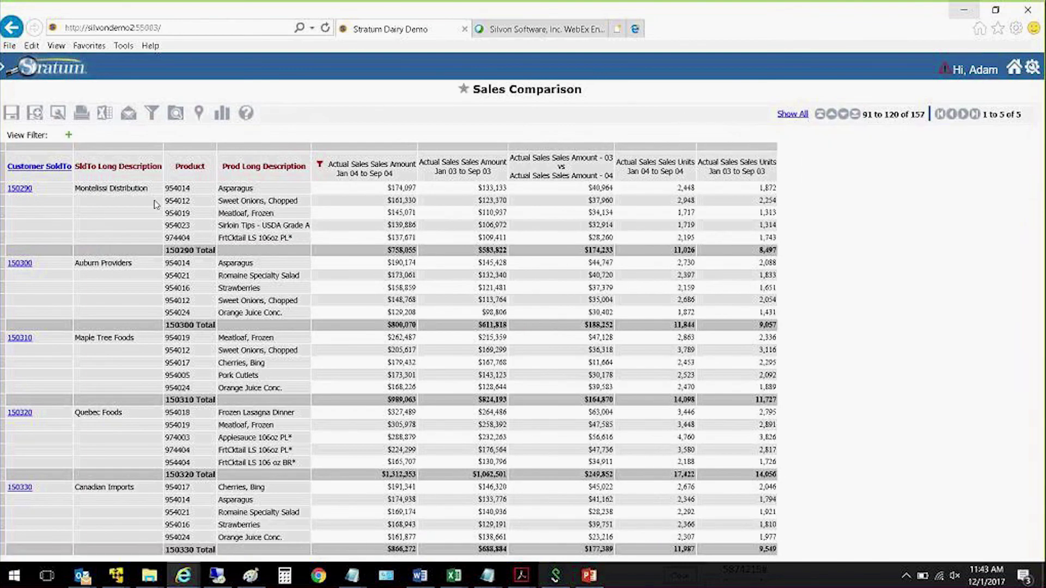
click(42, 170)
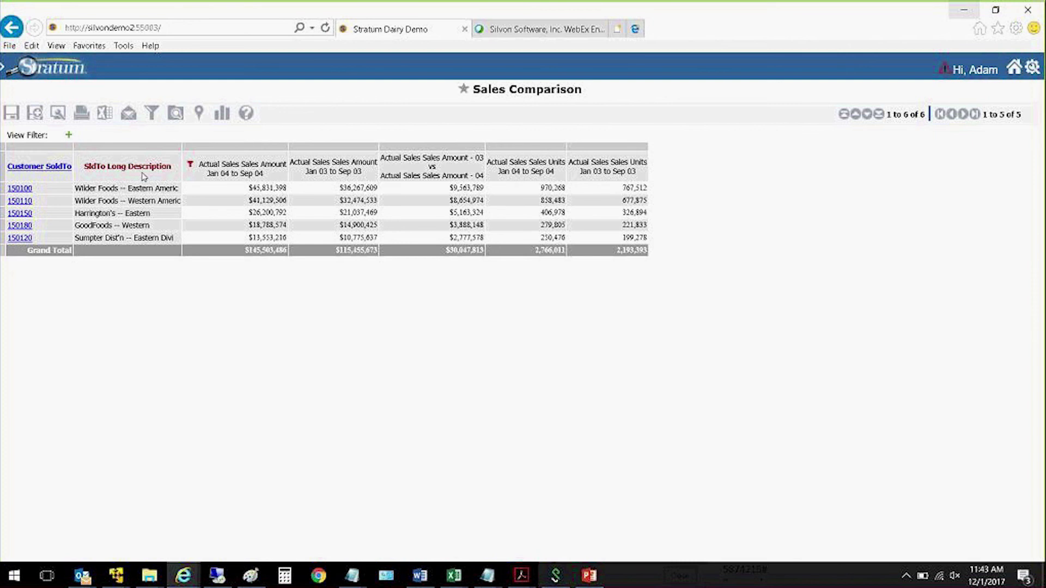
- Set the sales amount filter's operator to Recursive Top Count and view the products of all customers, returning to the customer level
click(190, 164)
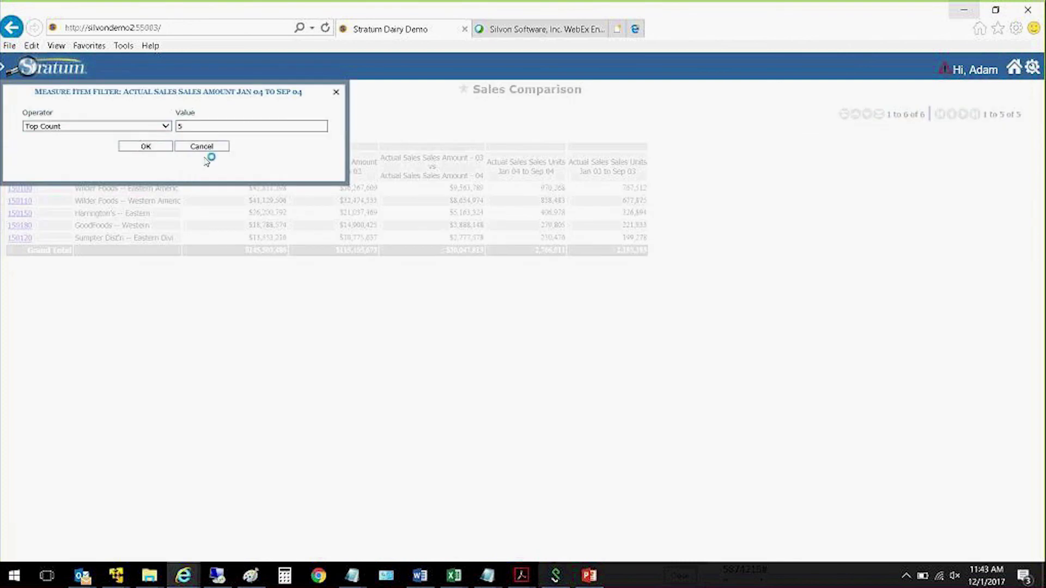
click(115, 128)
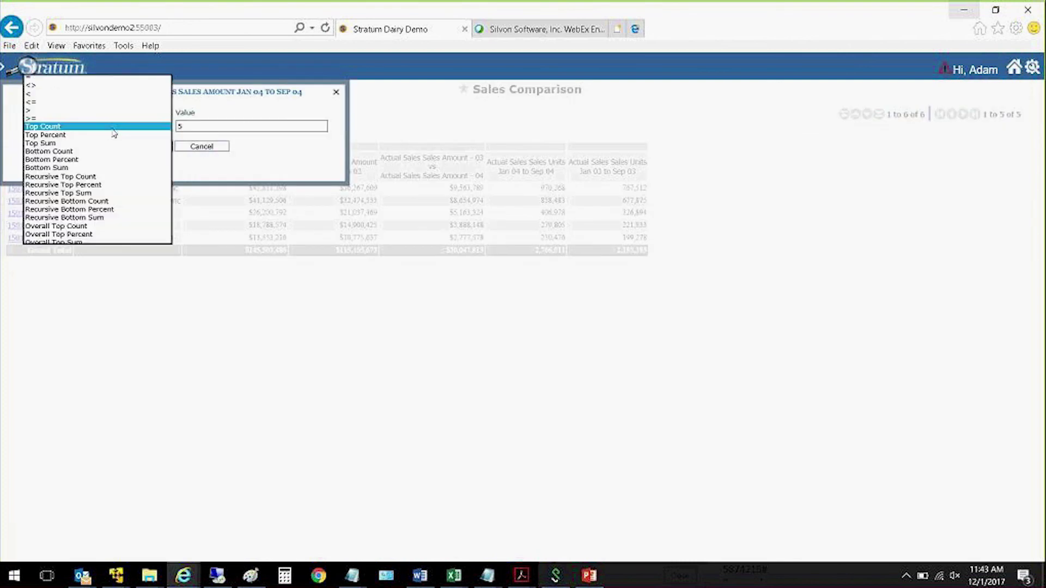
click(81, 177)
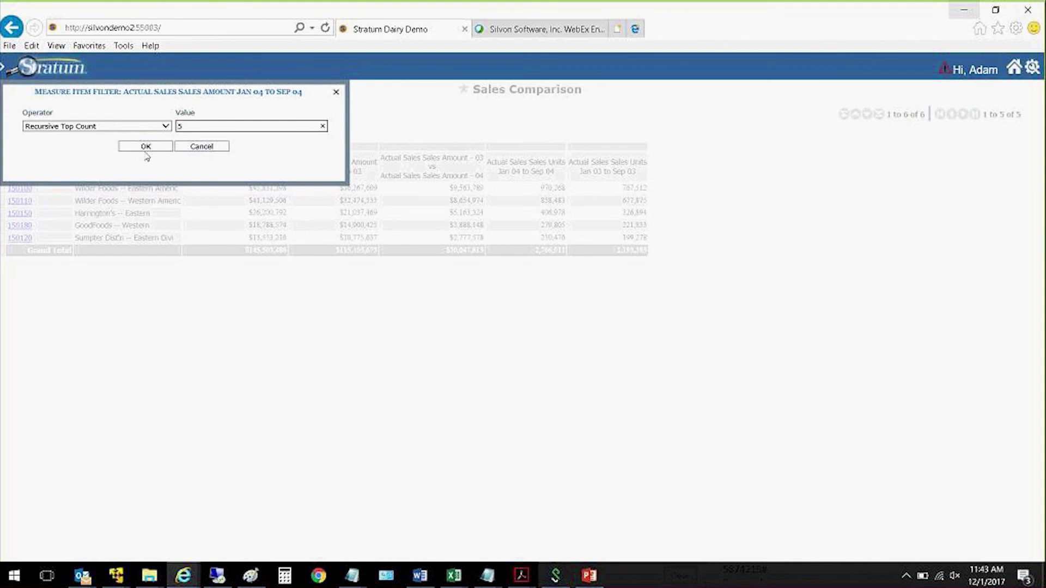
click(146, 149)
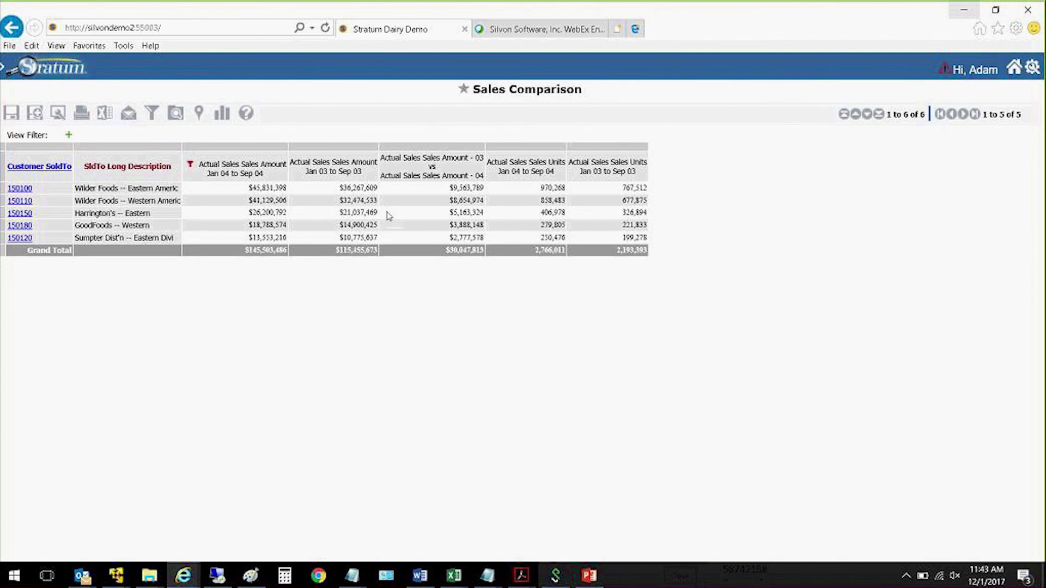
click(36, 168)
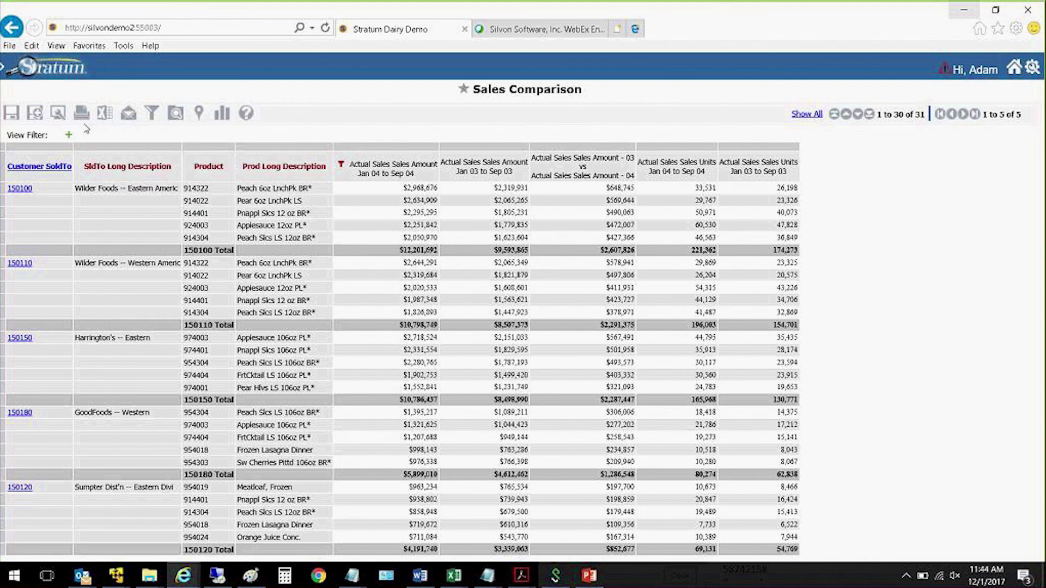
click(61, 170)
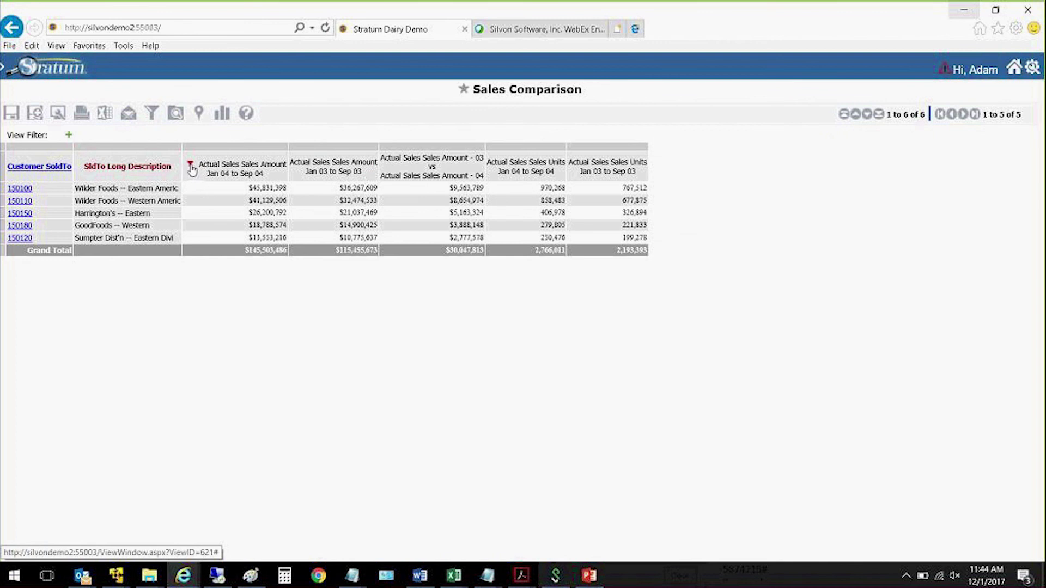
- Set the operator of the Jan 04 to Sep 04 sales amount filter back to Top Count
click(192, 168)
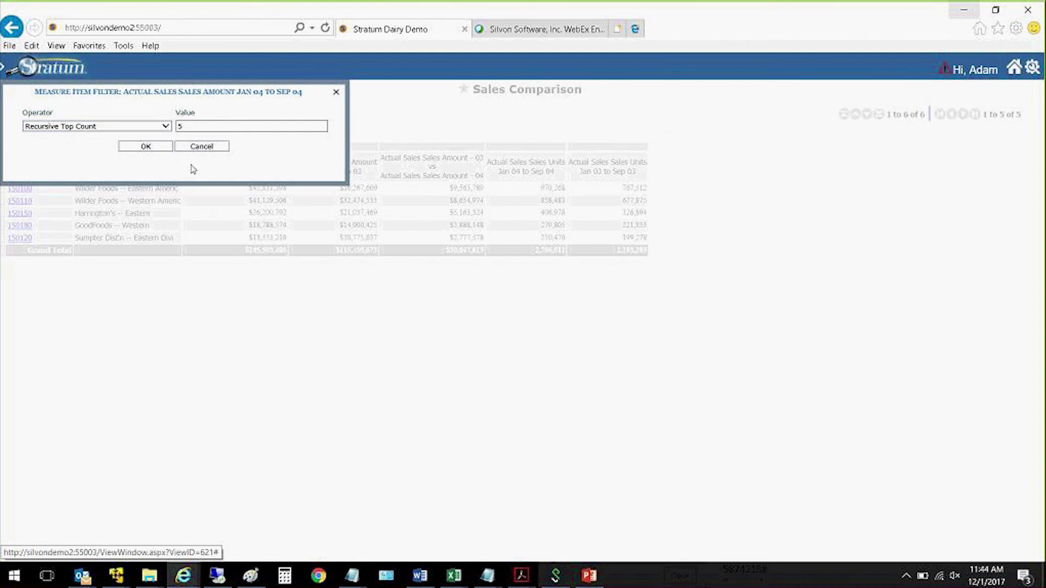
click(165, 127)
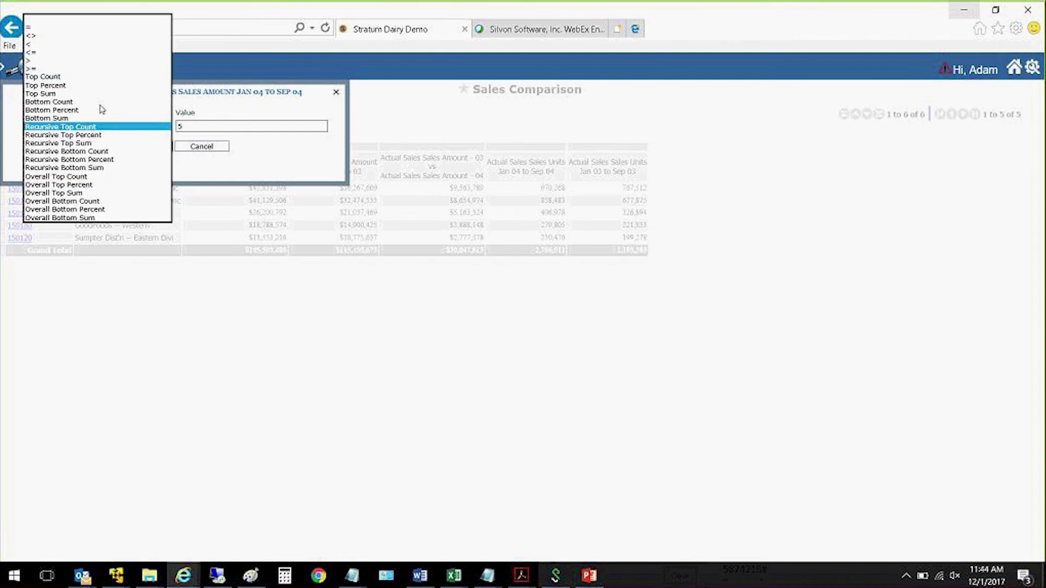
click(87, 80)
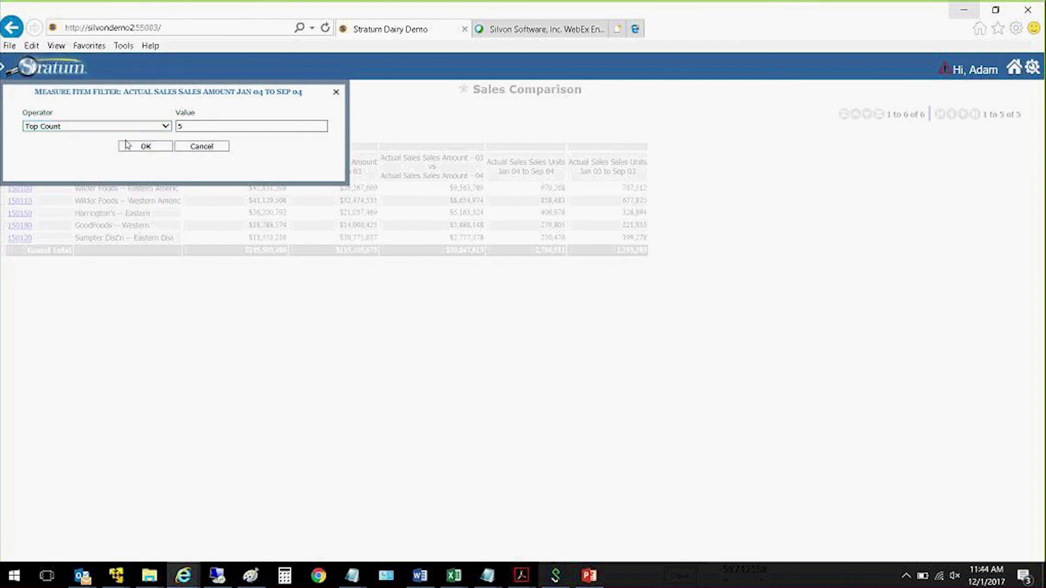
click(142, 145)
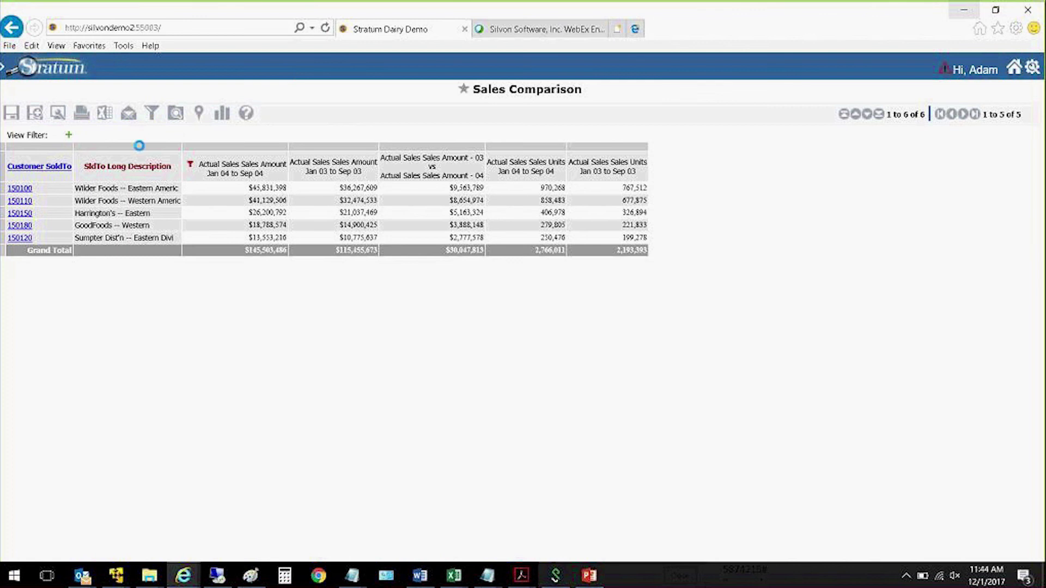
- Examine the products of Harrington's -- Eastern, Sumpter Dist'n -- Eastern and all customers together, and return to the customer level
click(24, 216)
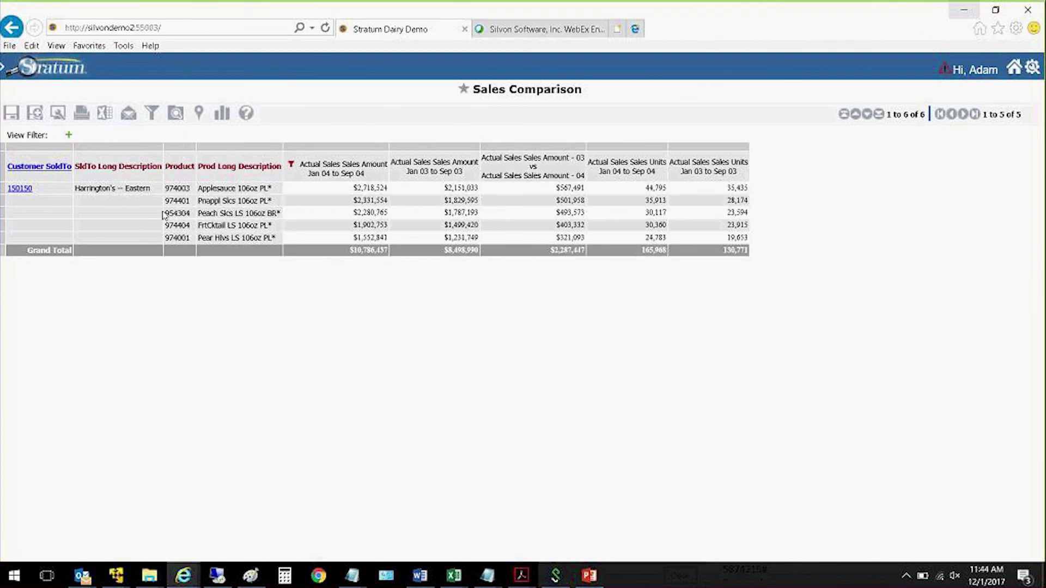
click(20, 191)
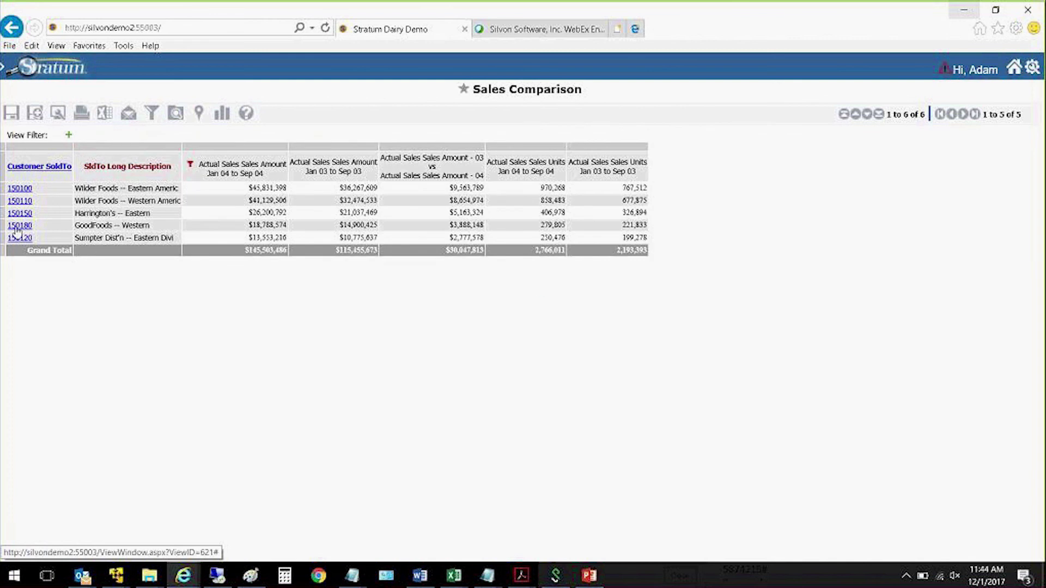
click(20, 238)
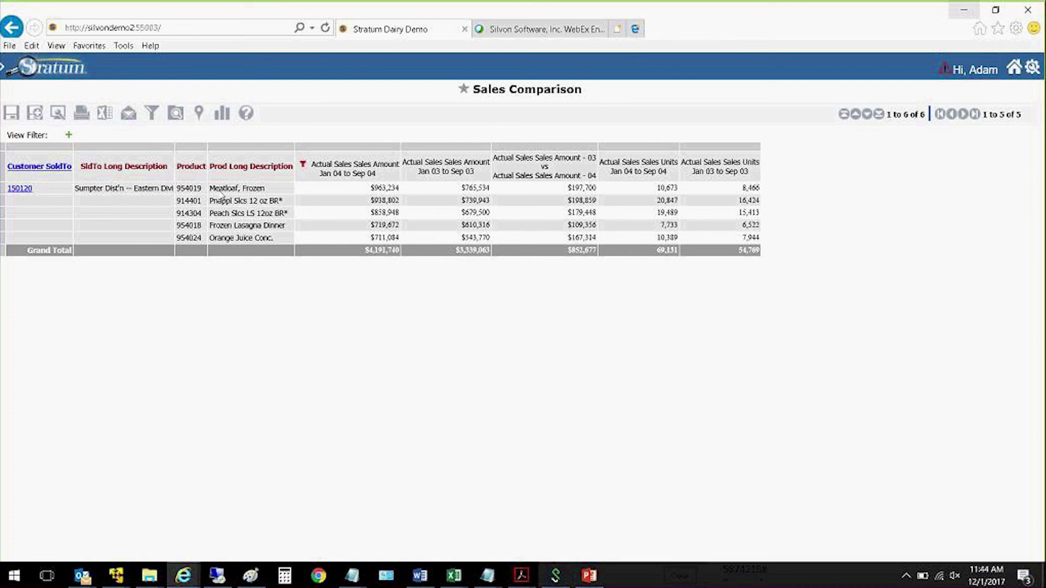
click(20, 191)
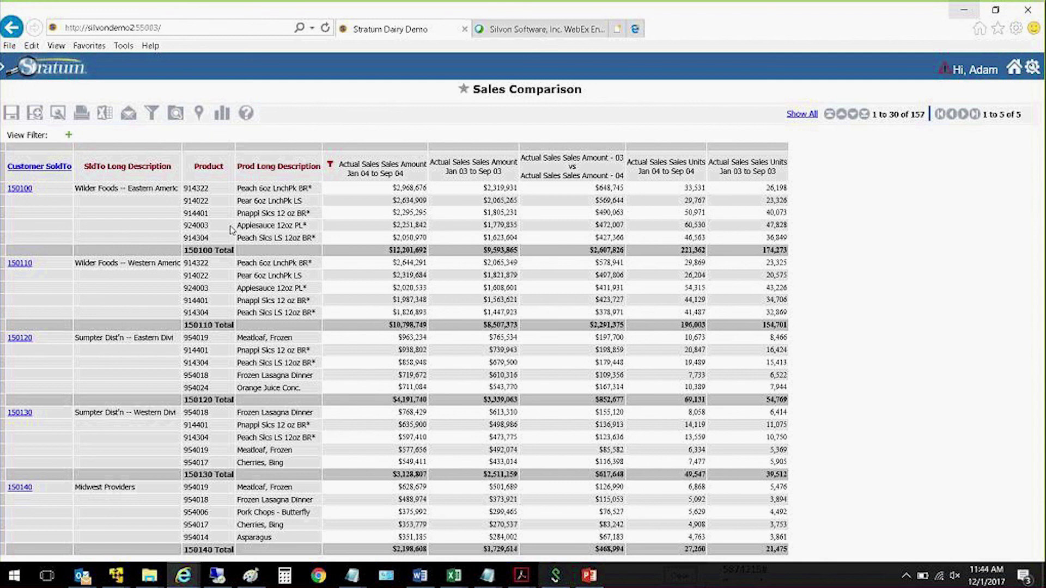
click(58, 170)
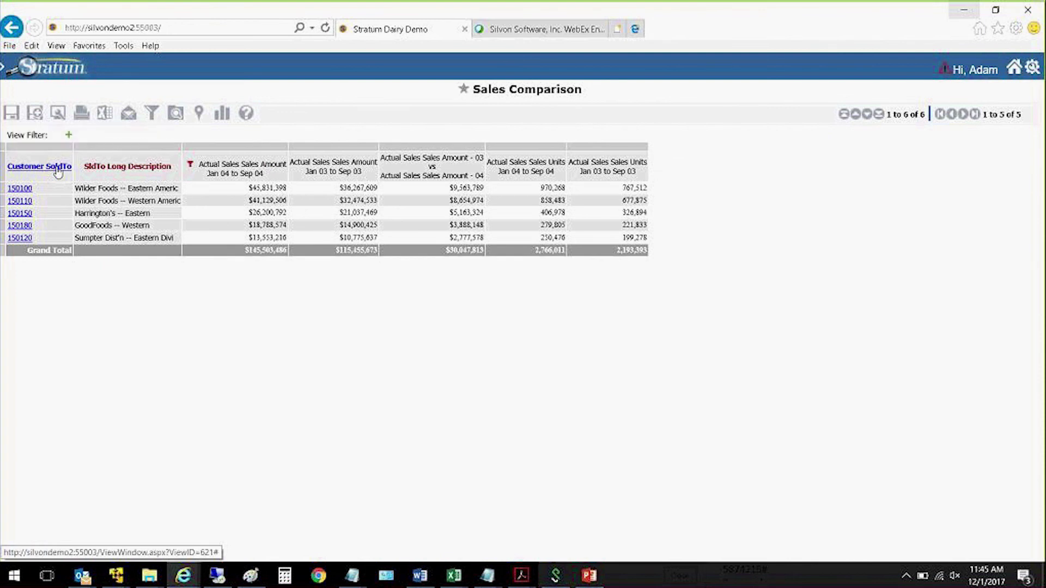
- Change the operator of the Jan 04 to Sep 04 sales amount filter to Overall Top Count
click(191, 166)
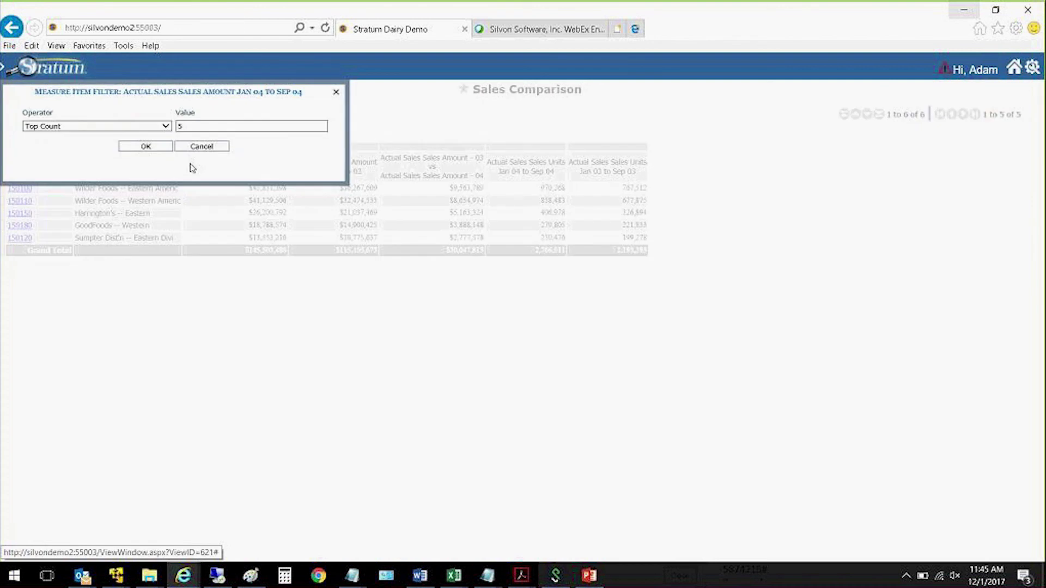
click(169, 127)
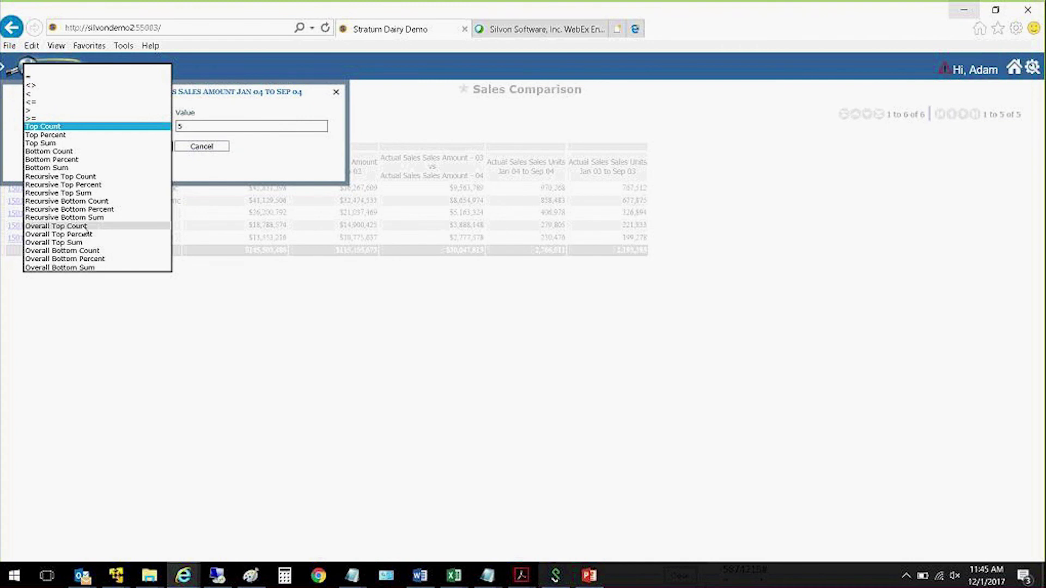
click(55, 226)
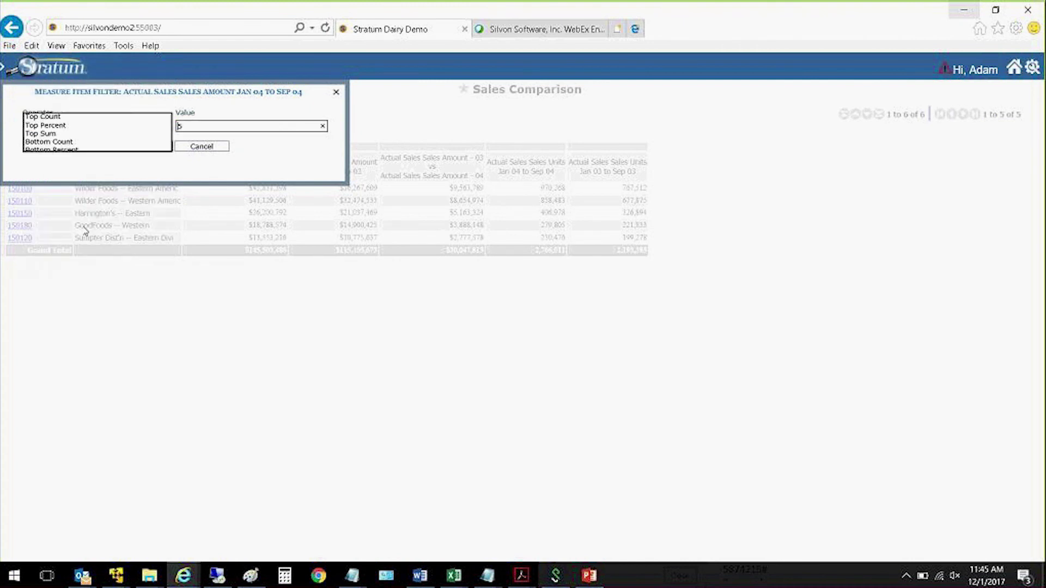
click(144, 147)
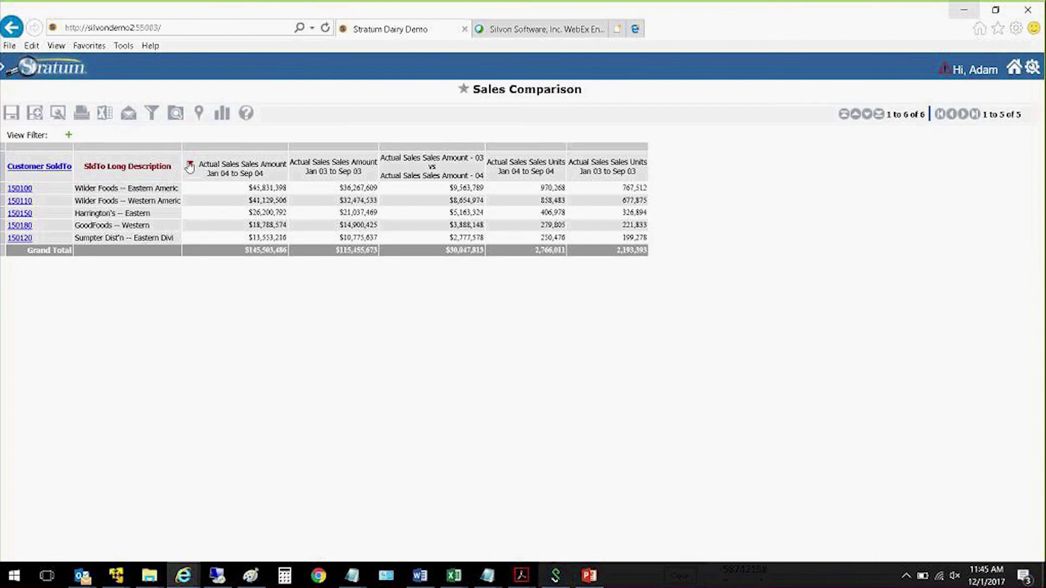
- Examine the products of Wilder Foods -- Eastern, Harrington's -- Eastern and all customers together under the Overall Top Count filter, returning to the customer level
click(22, 189)
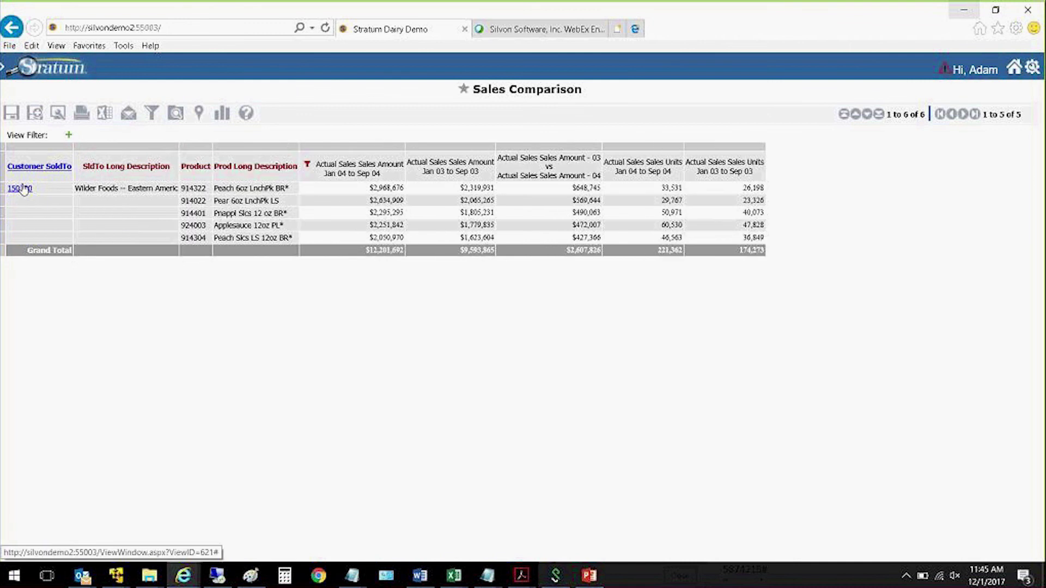
click(22, 190)
click(21, 213)
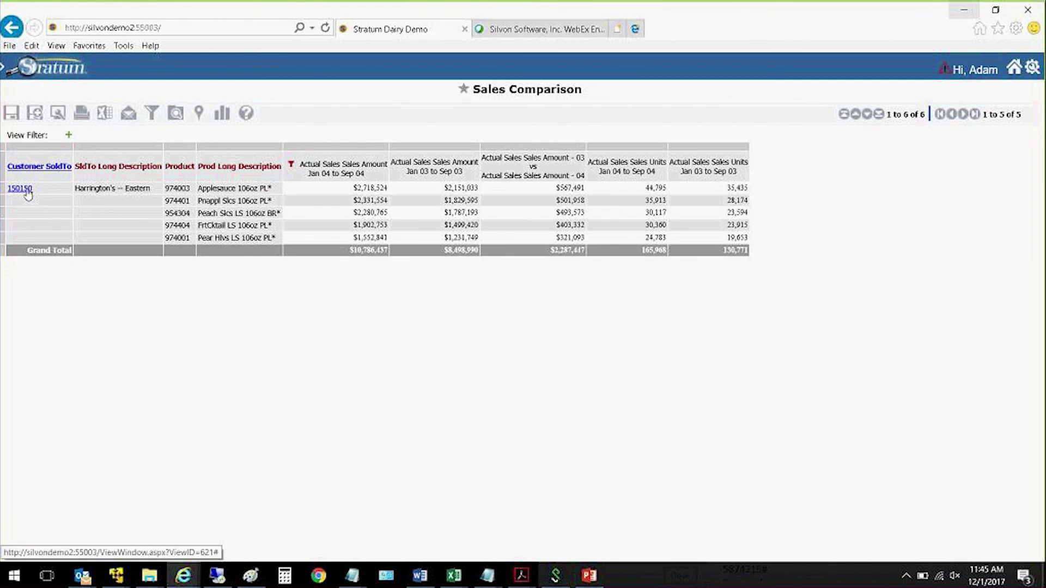
click(27, 190)
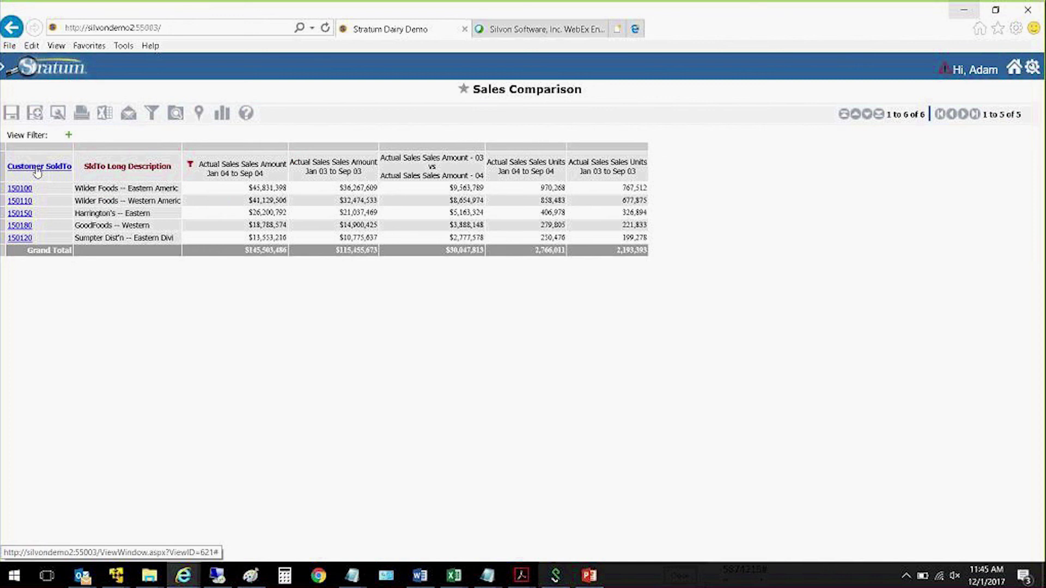
click(38, 167)
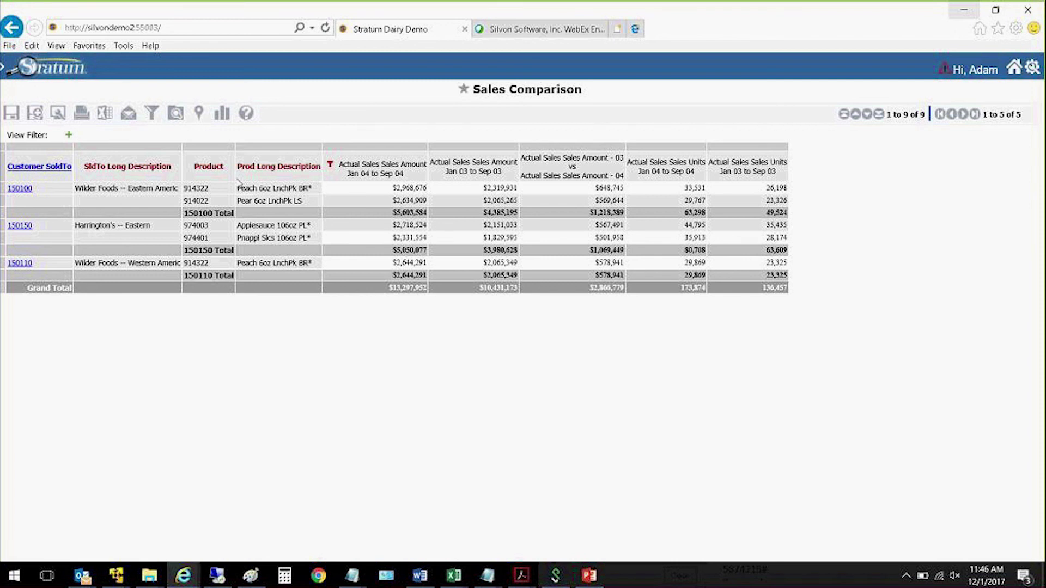
click(38, 166)
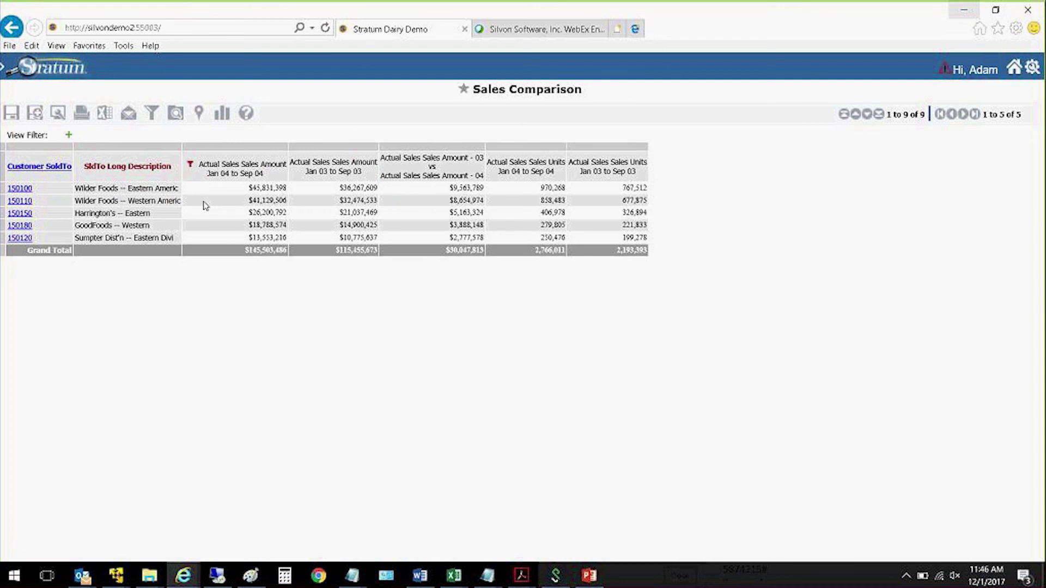
- Review the operators offered for the Jan 04 to Sep 04 sales amount filter and close it without changes
click(190, 164)
click(166, 126)
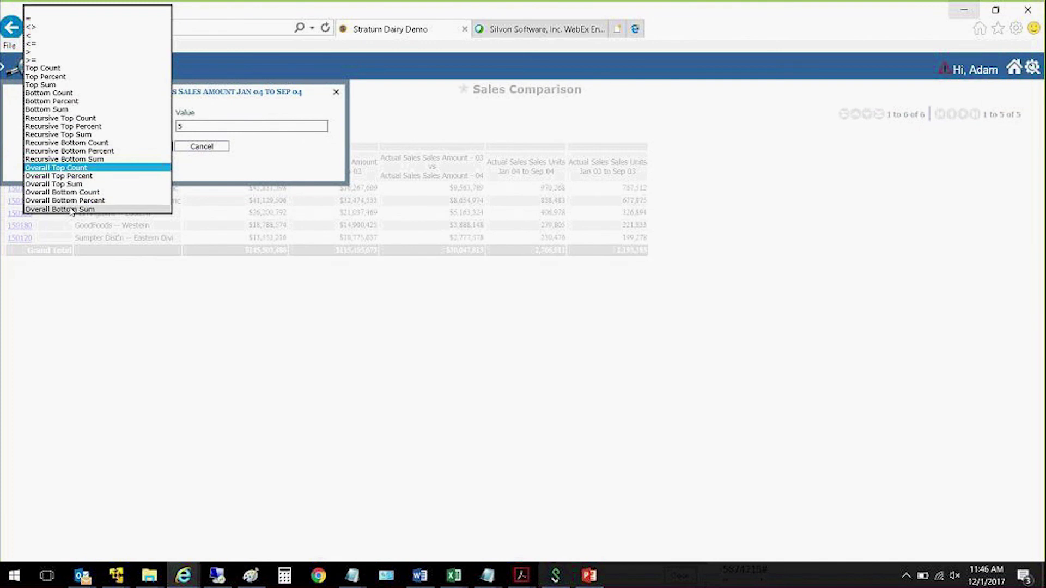
click(240, 119)
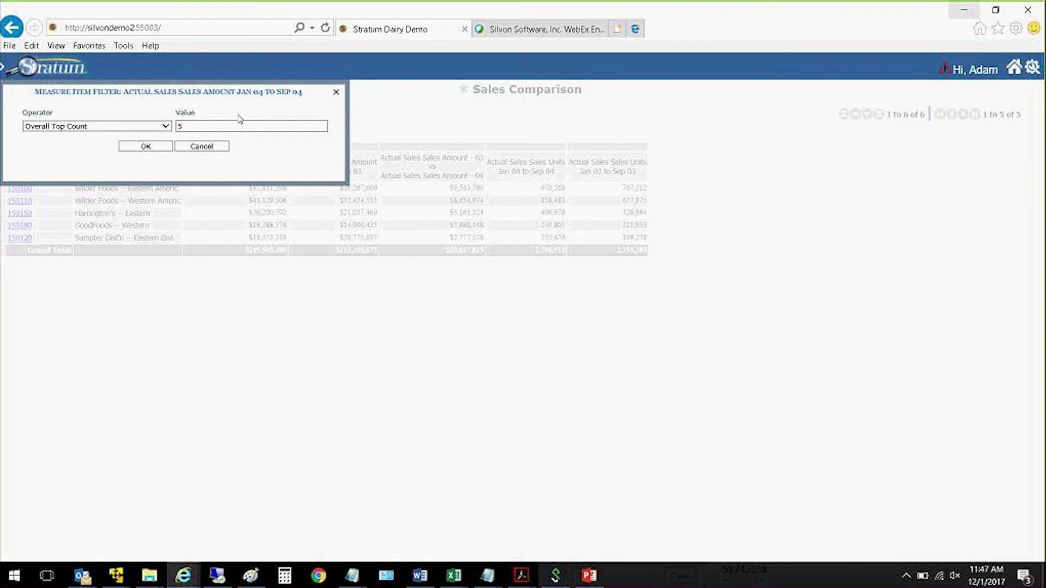
click(205, 147)
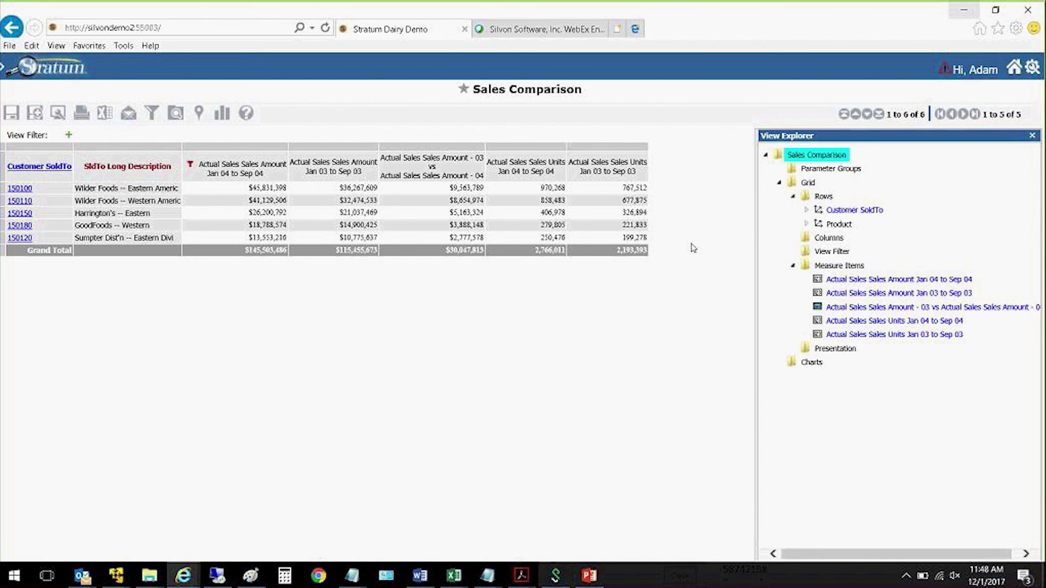
- Open the properties of the Customer SoldTo level within the grid's Customer SoldTo row dimension
click(807, 211)
click(822, 197)
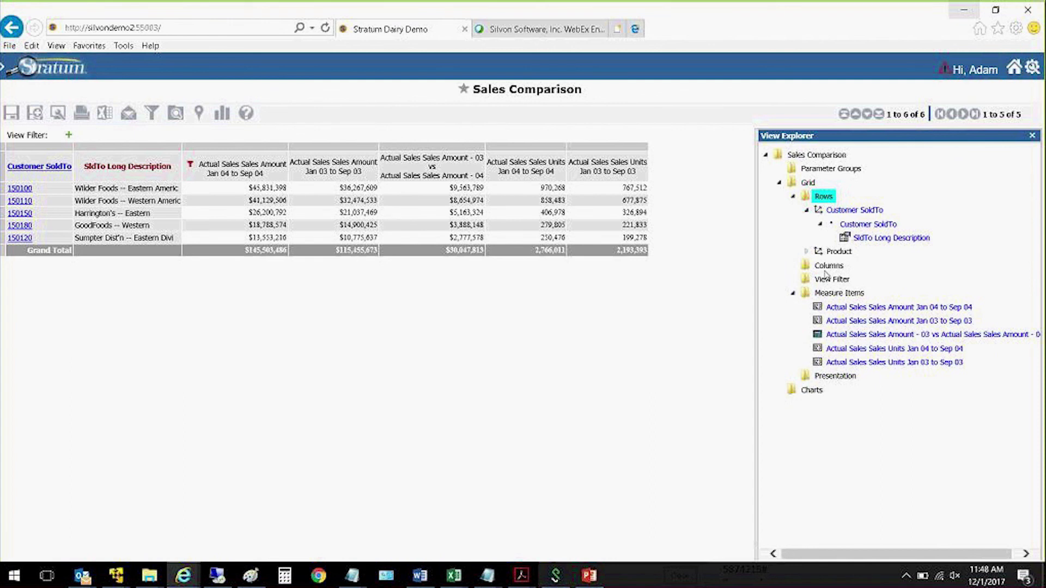
click(872, 228)
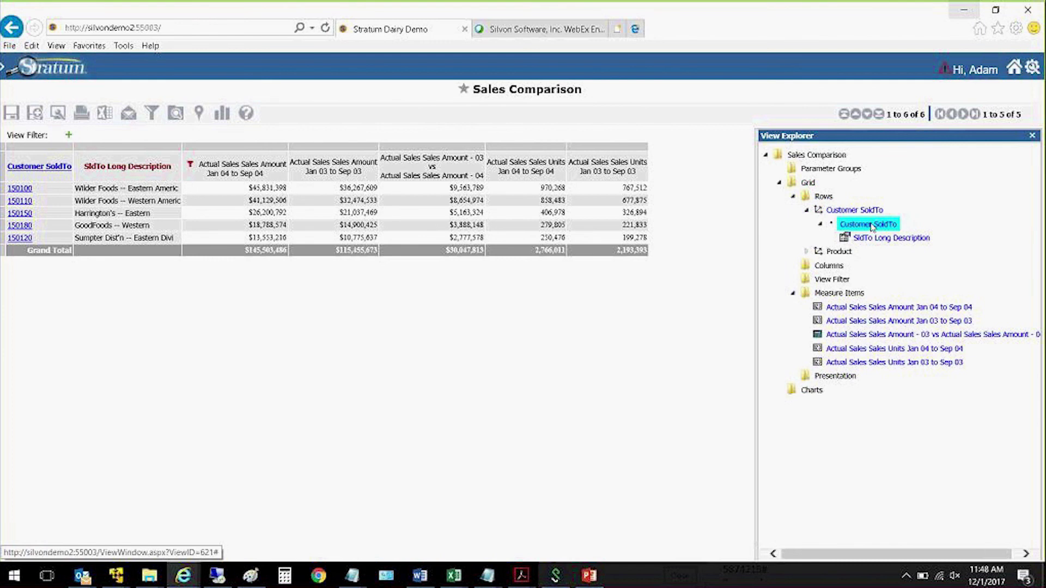
right_click(872, 228)
click(783, 281)
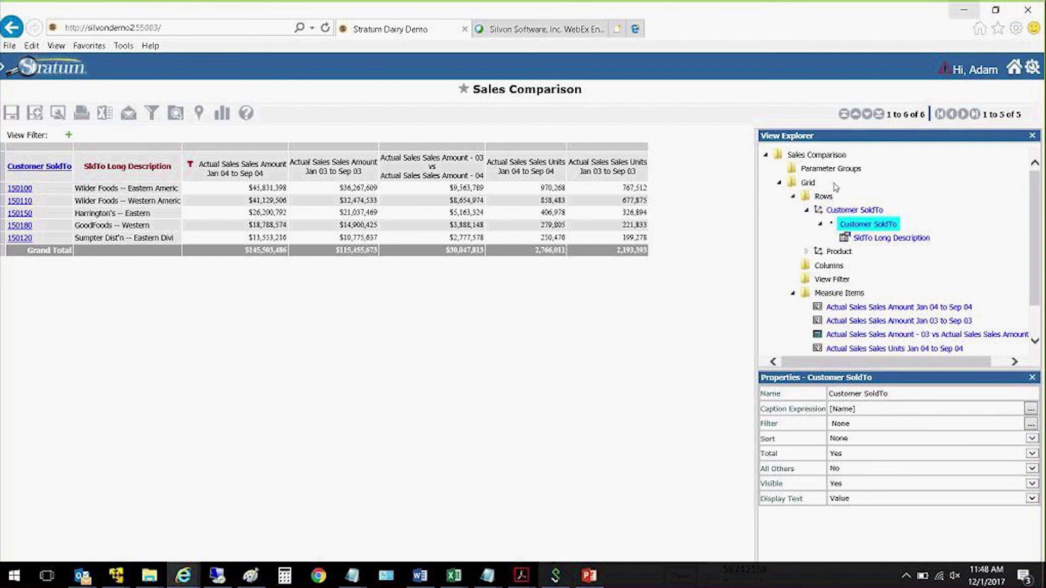
- Set the Customer SoldTo level's All Others property to Yes, apply the change and highlight the grid's All Others row
click(807, 211)
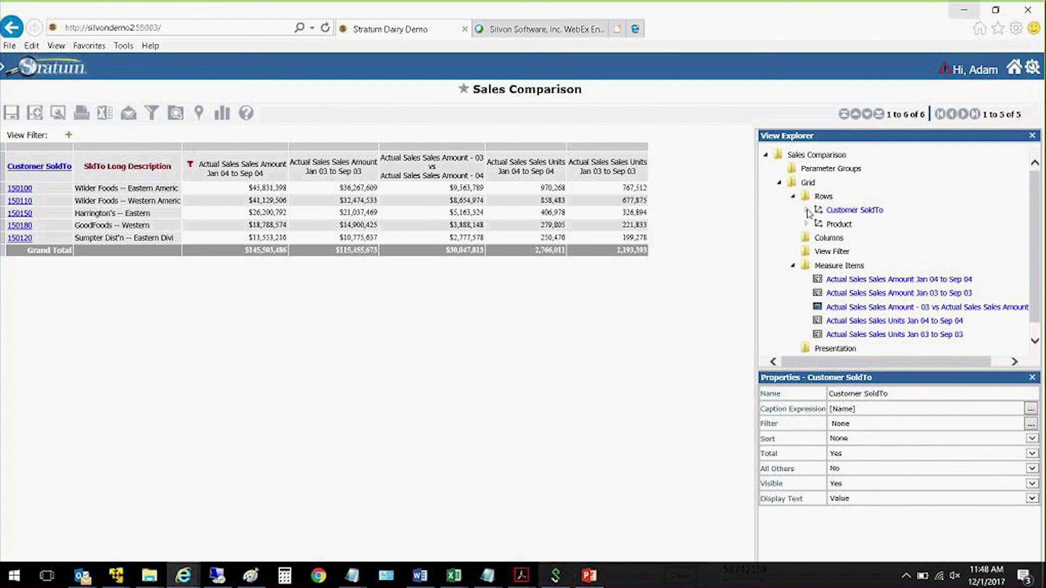
click(807, 210)
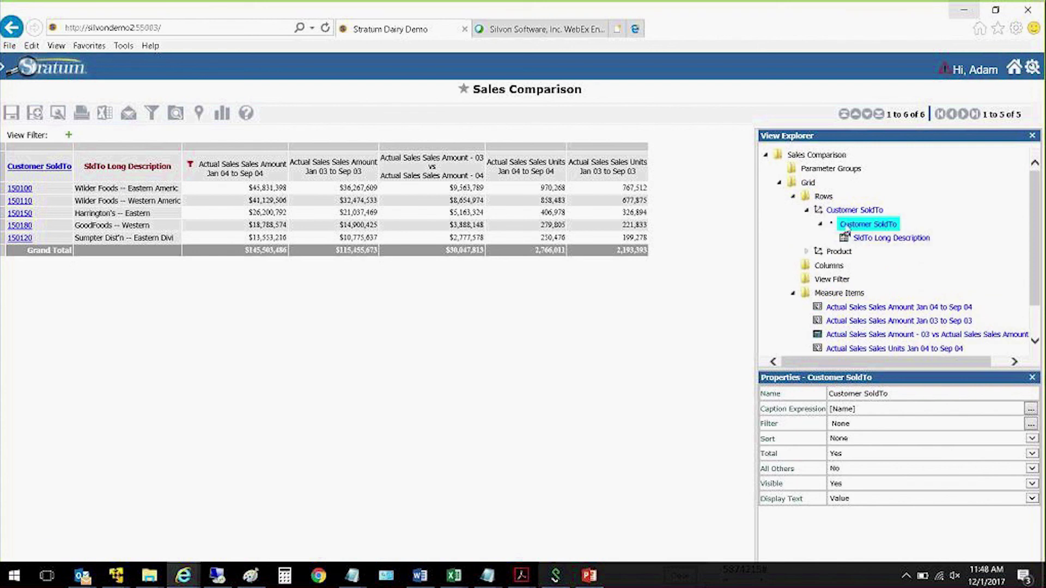
right_click(850, 229)
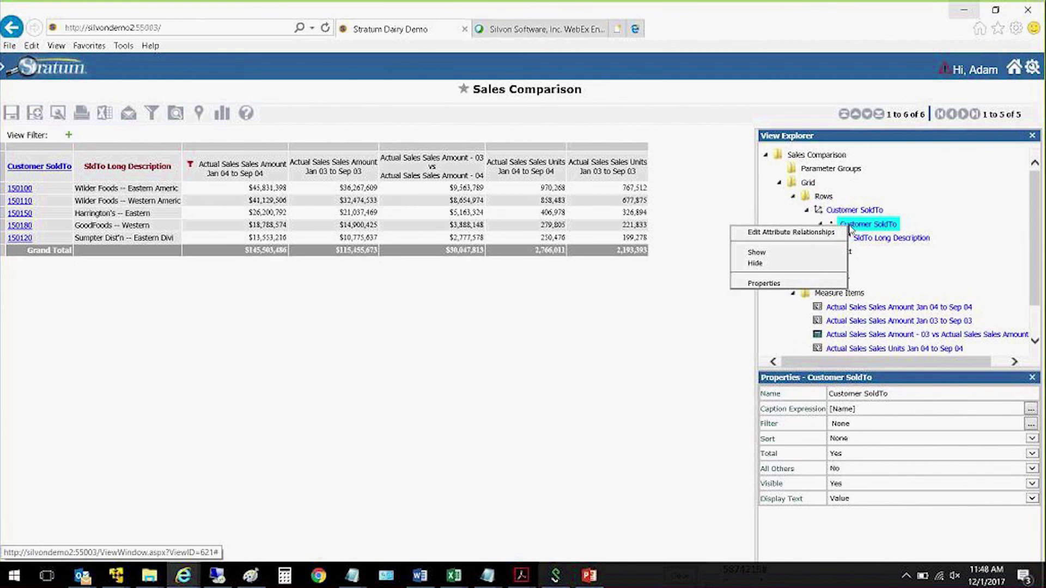
click(778, 281)
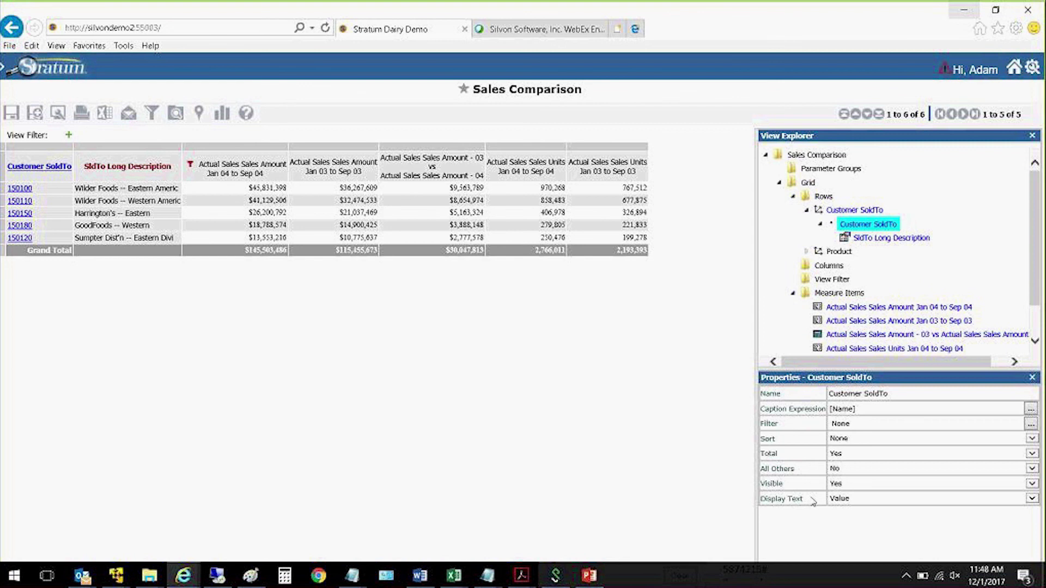
click(844, 468)
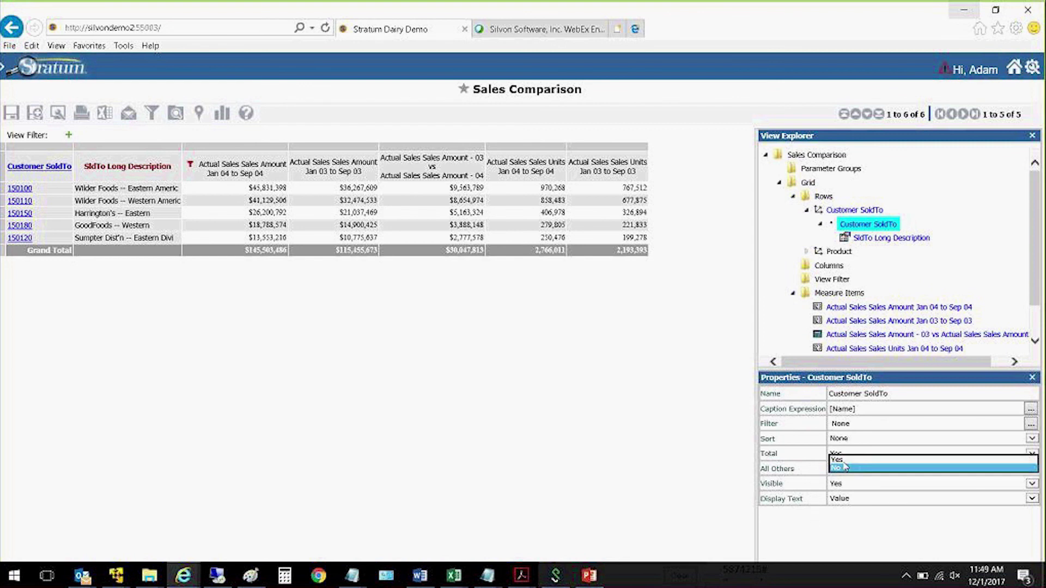
click(839, 460)
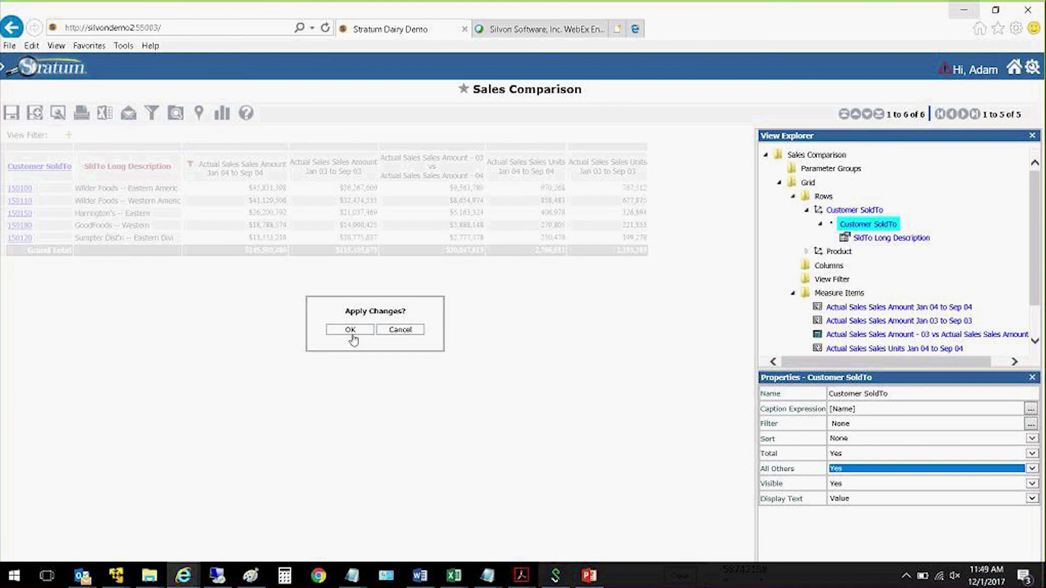
click(351, 335)
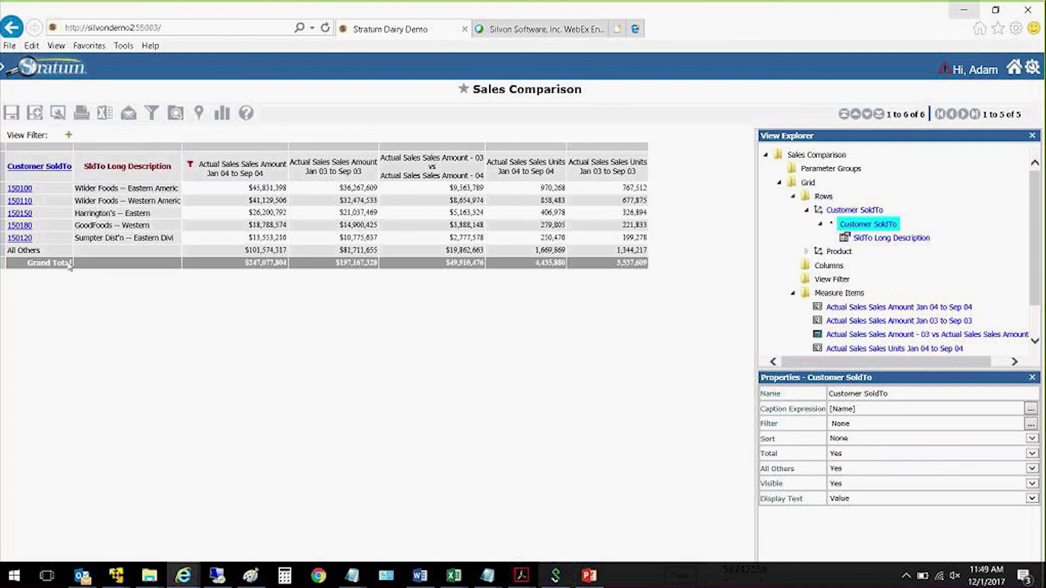
click(3, 249)
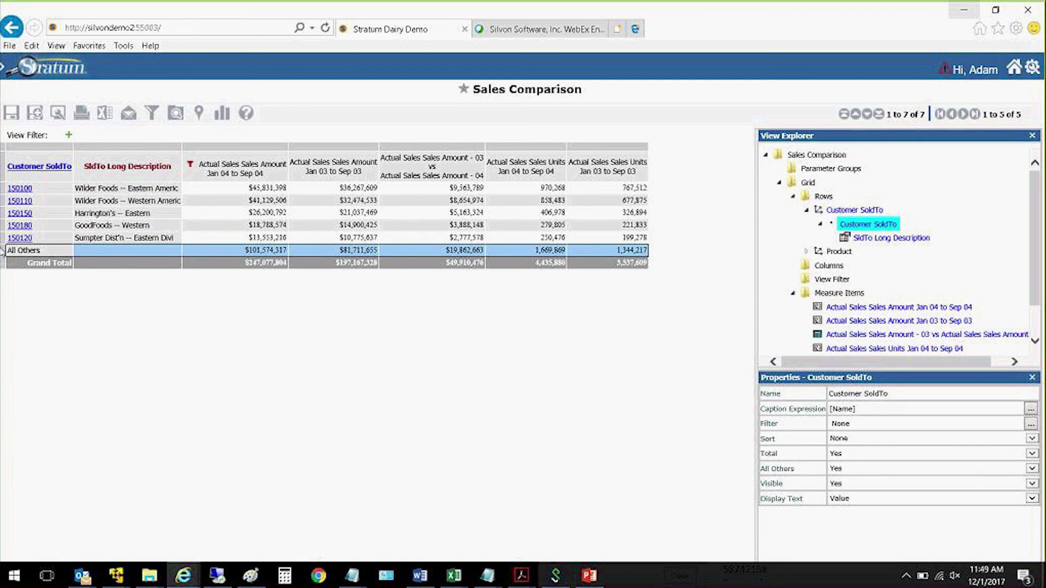
- Drill into Wilder Foods -- Eastern, set the Product level's All Others property to Yes, and return to the customer level
click(24, 189)
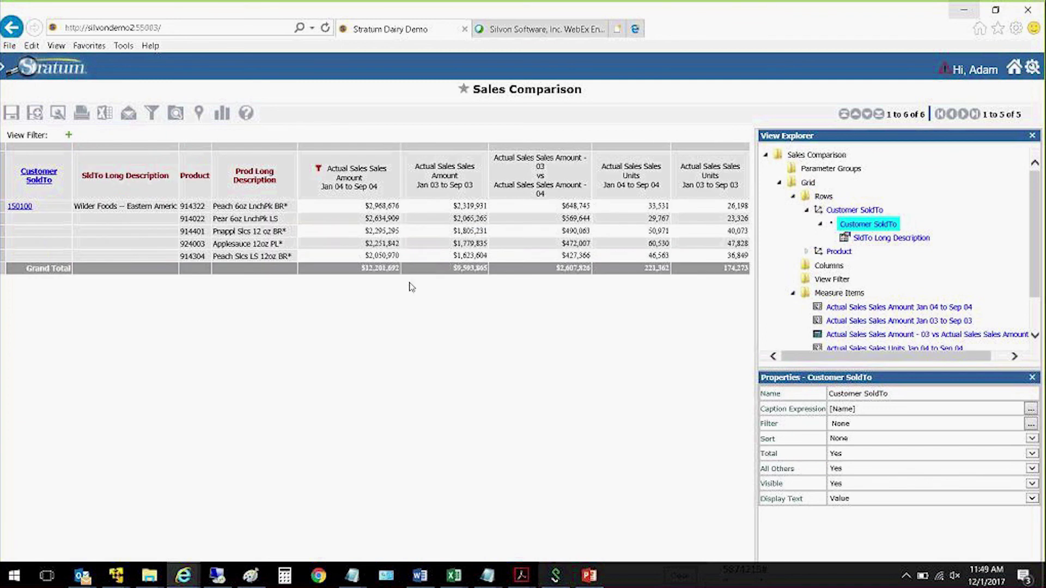
click(805, 252)
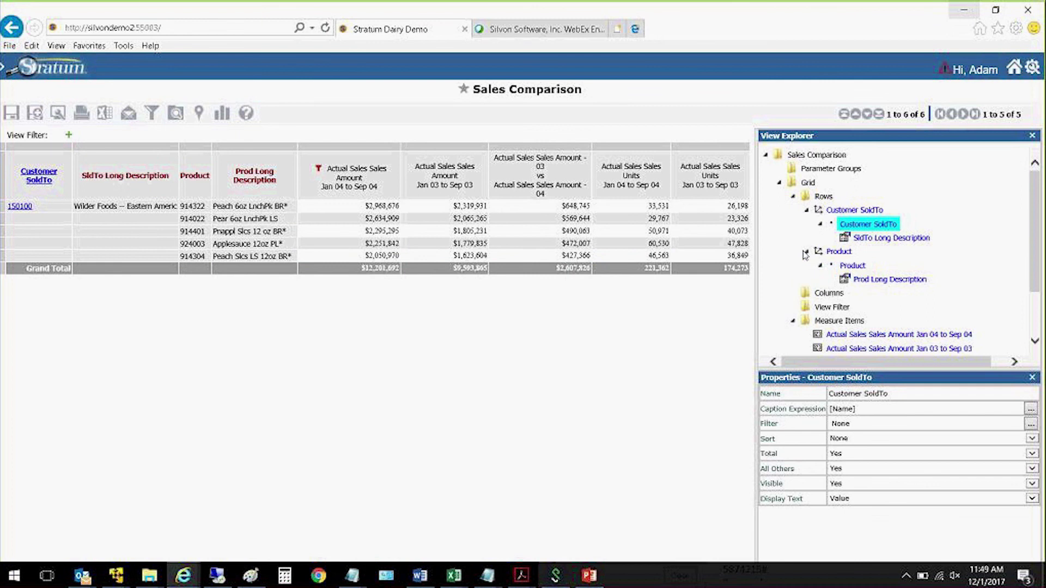
click(854, 267)
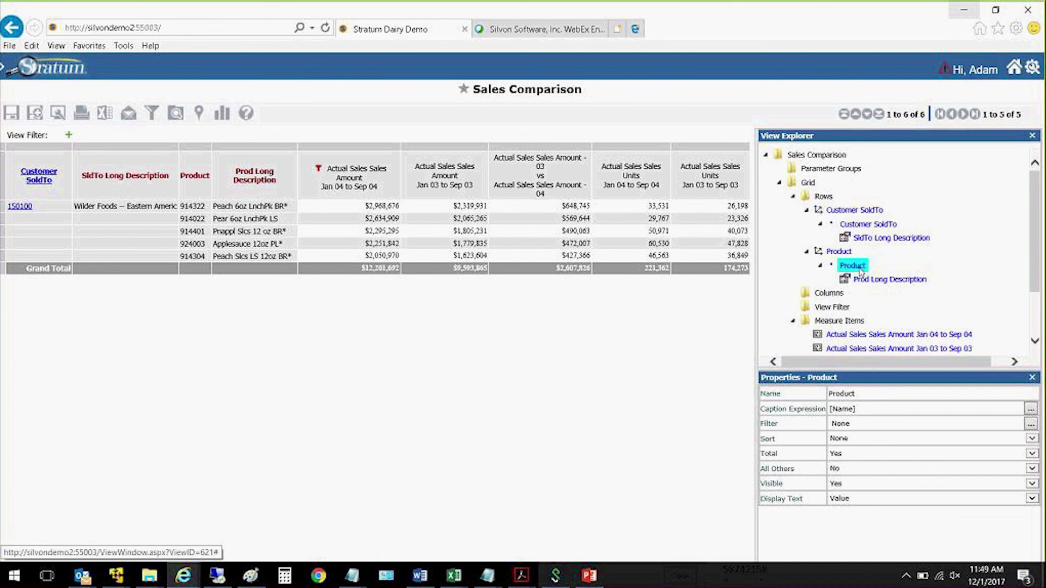
click(846, 470)
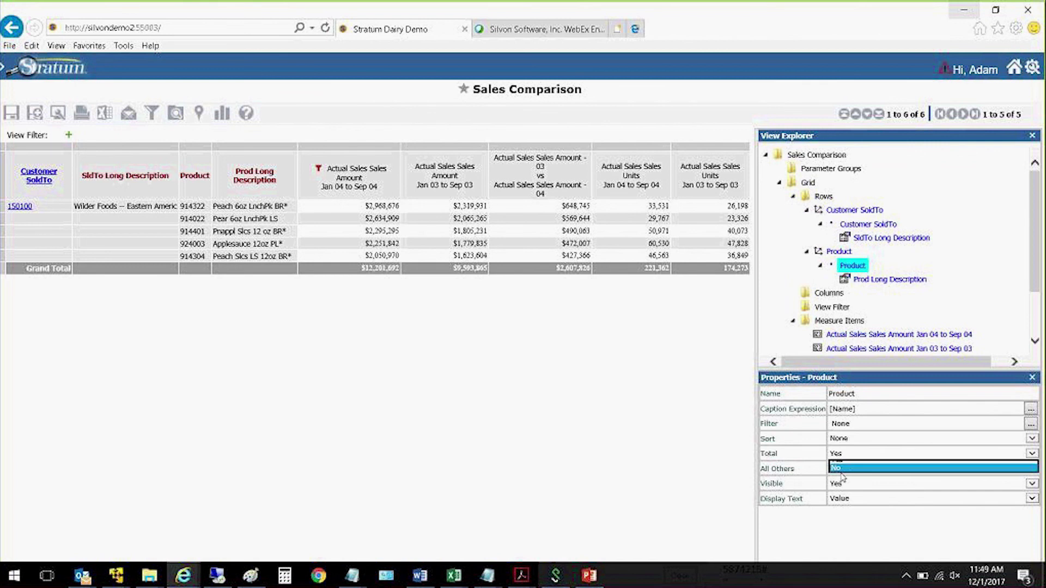
click(849, 460)
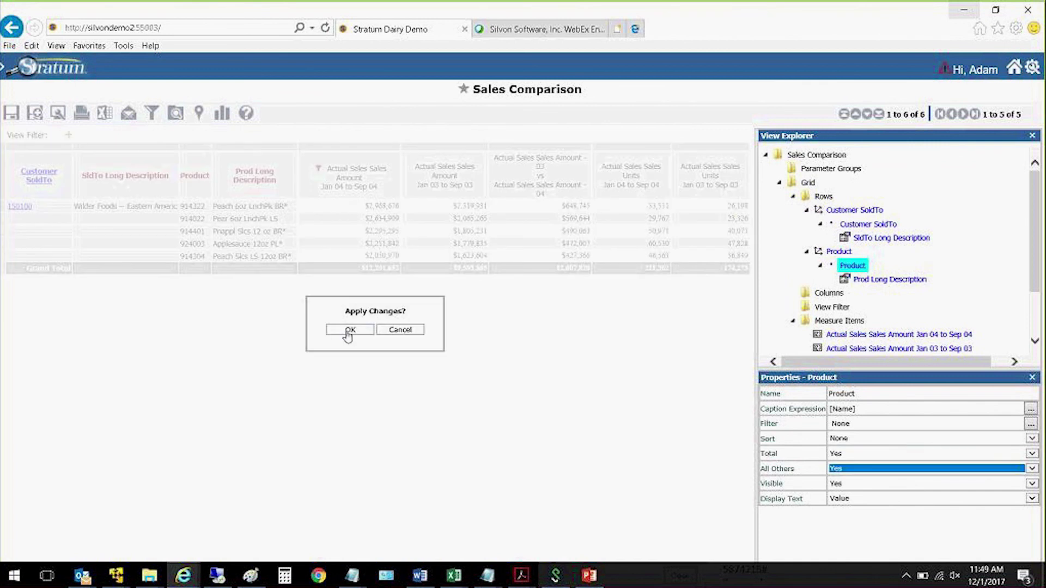
click(347, 329)
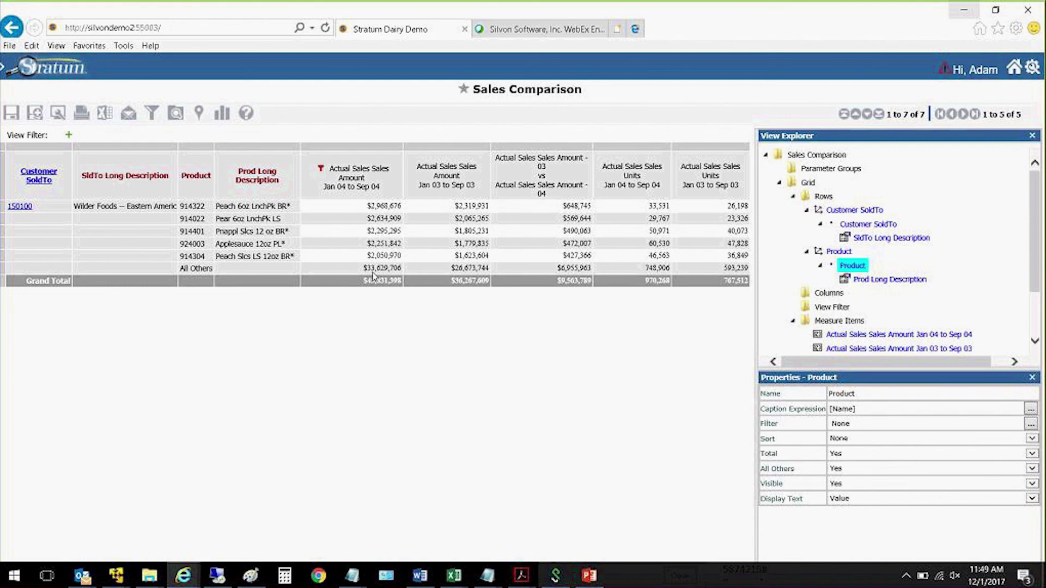
click(22, 206)
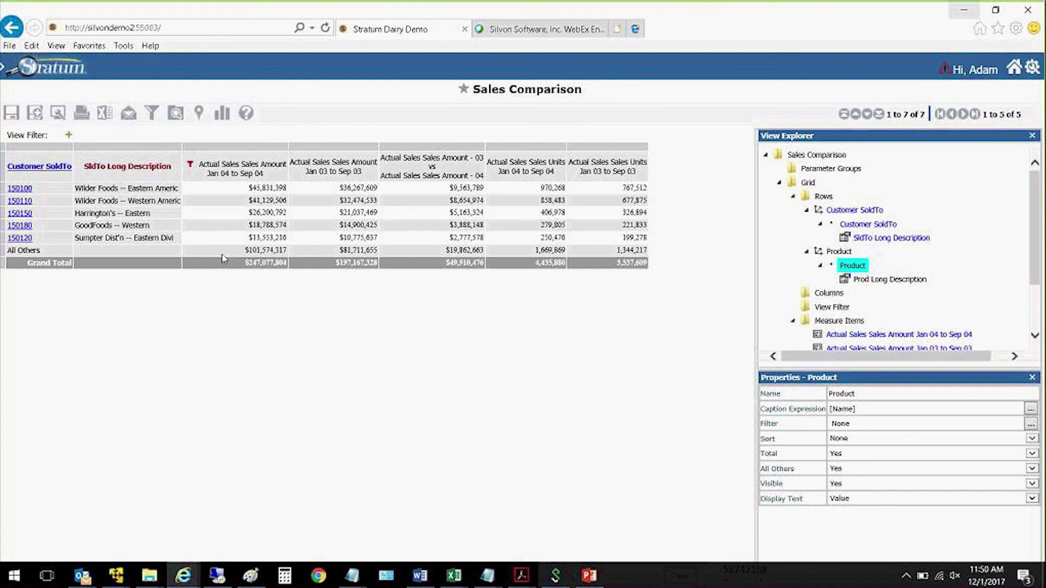
- Open the View with Time view from the saved views
click(4, 71)
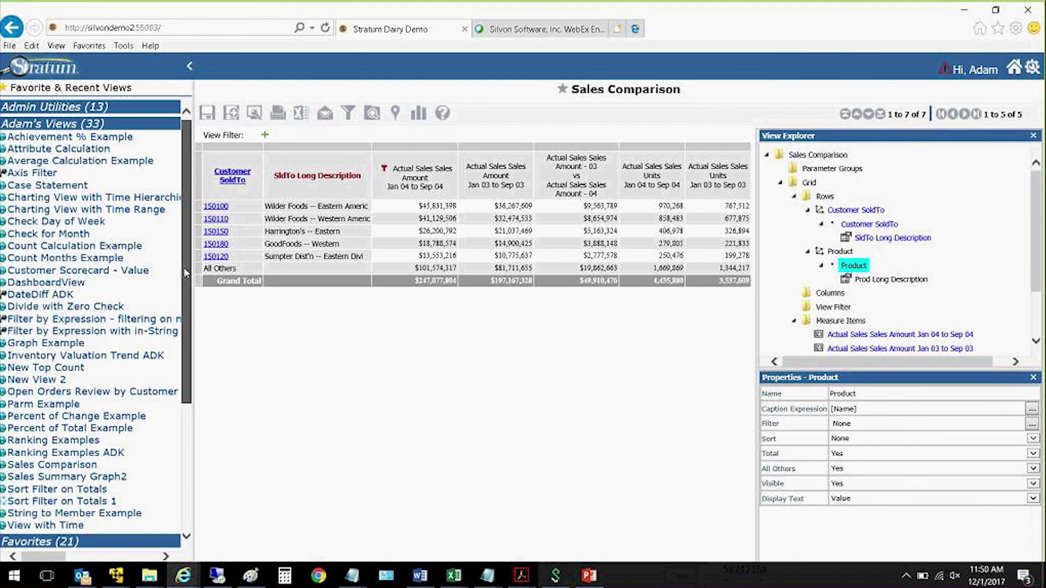
drag(185, 273, 185, 311)
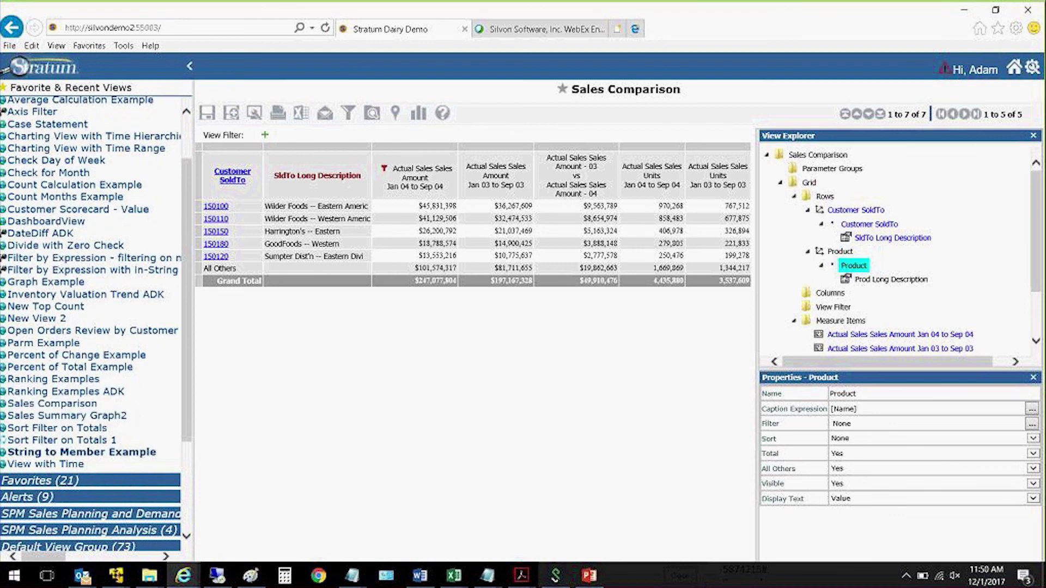
click(65, 465)
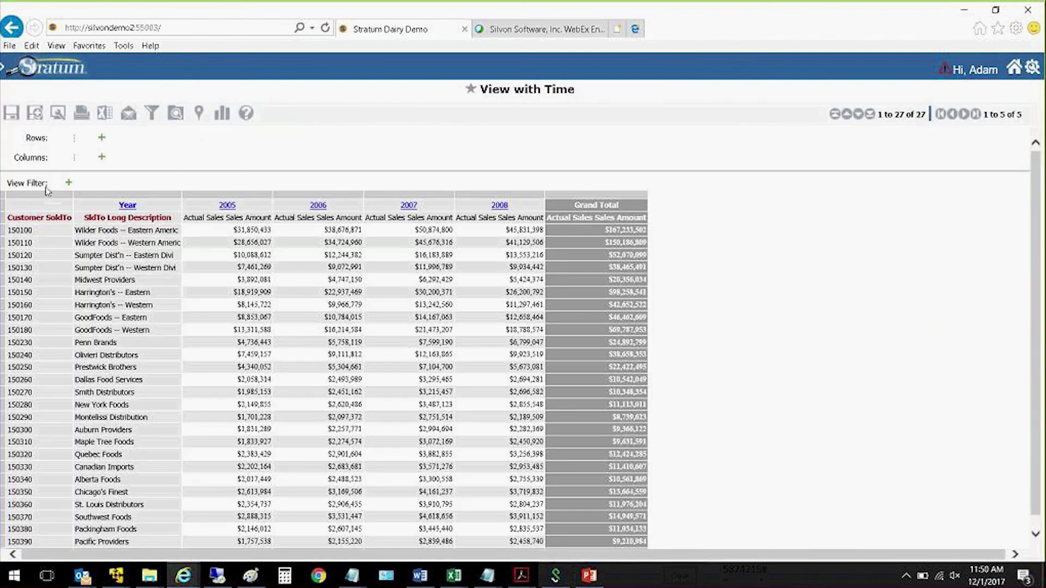
- Open the list of all views in the Admin Utilities
click(3, 71)
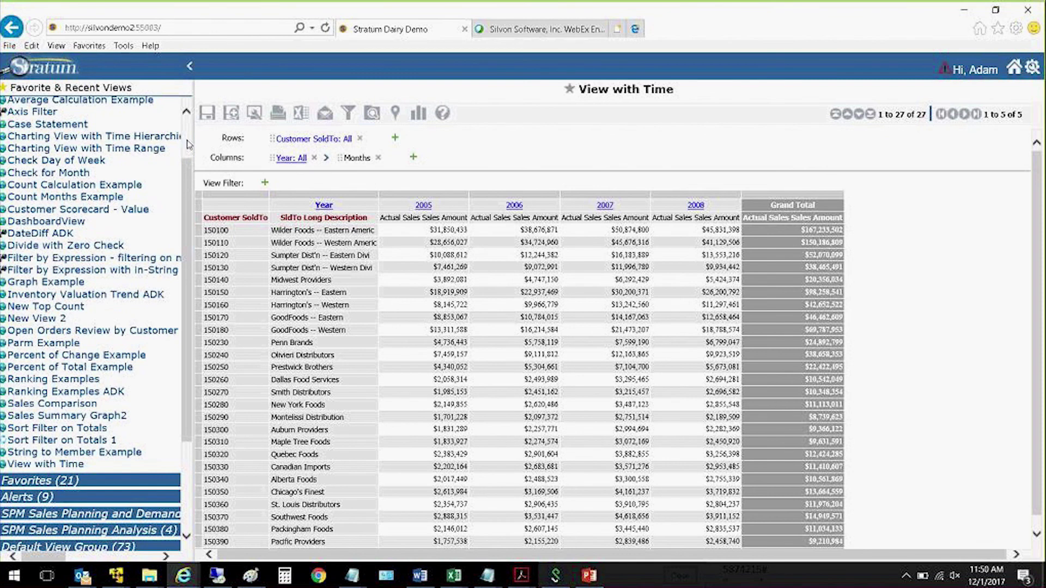
scroll(188, 141, up, 3)
click(55, 124)
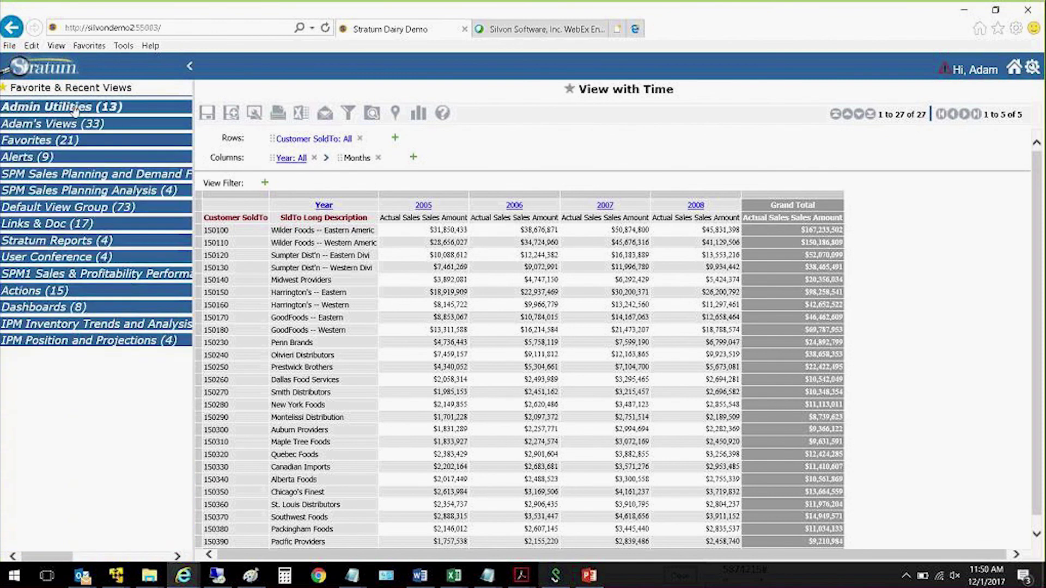
click(76, 109)
click(21, 255)
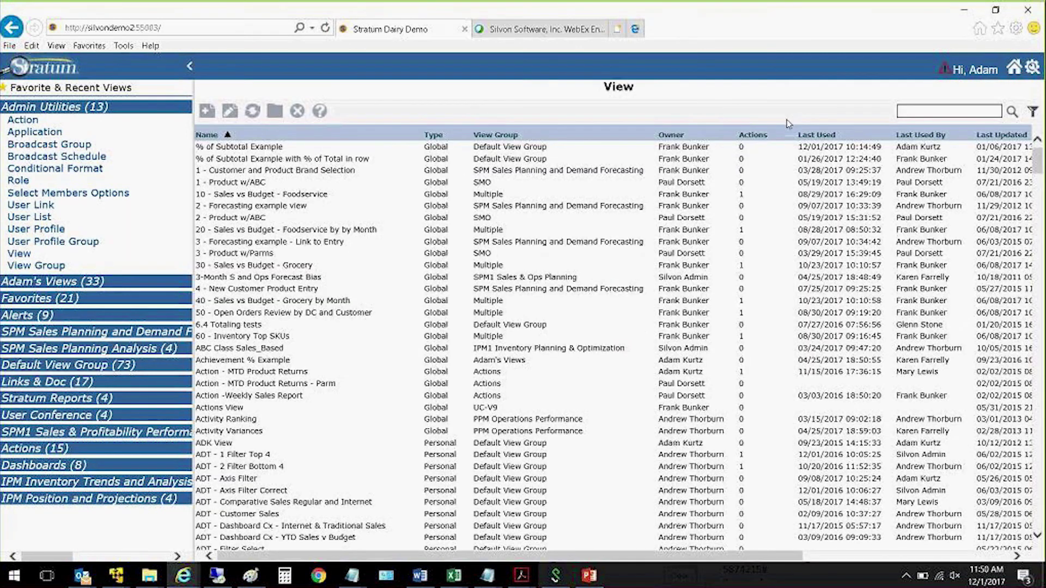
- Search the views for "drill" and open Declining Sales - Drill to Detail
text(dri)
key(Return)
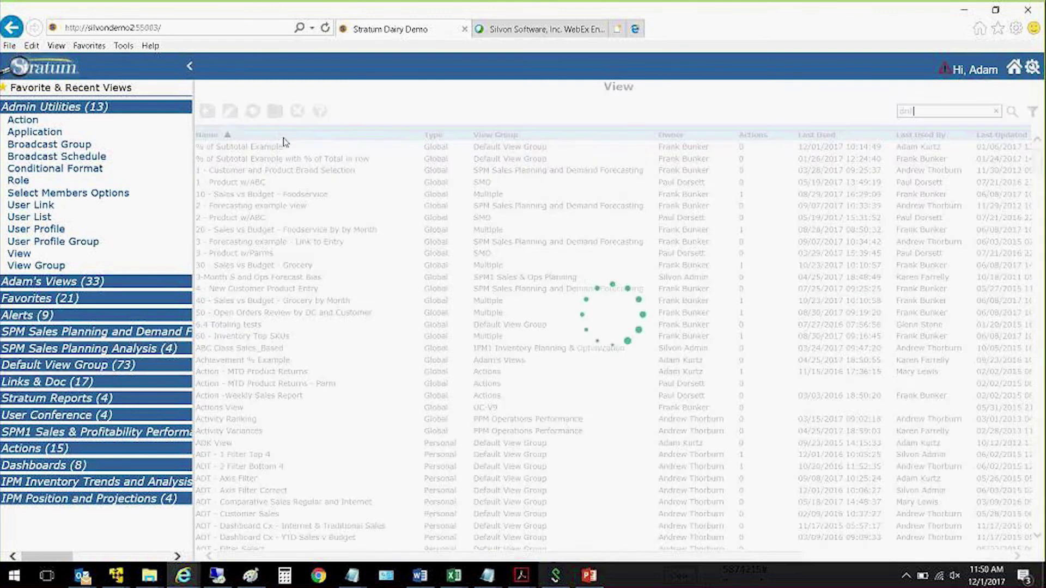
click(263, 185)
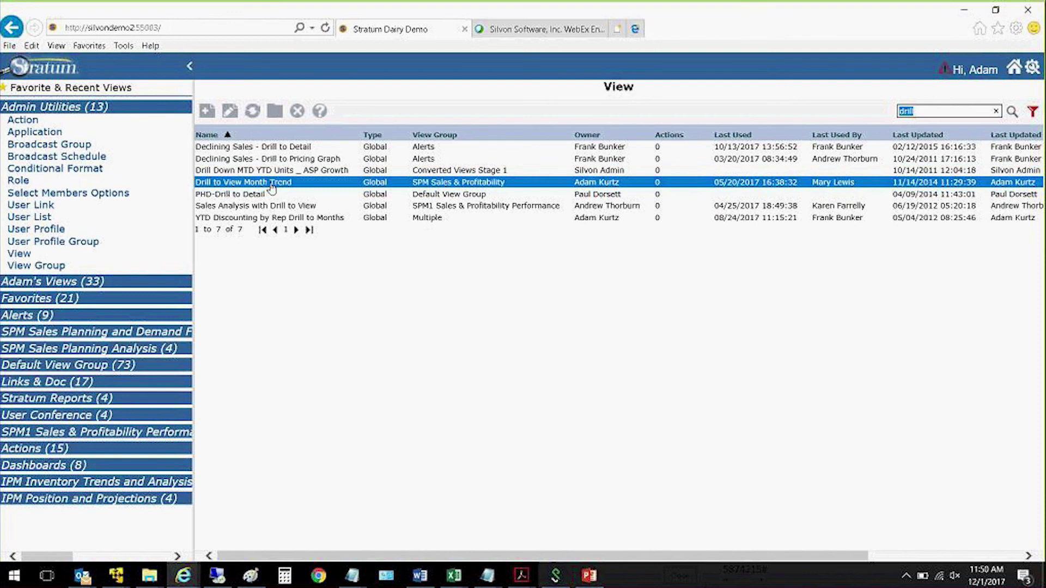
double_click(270, 150)
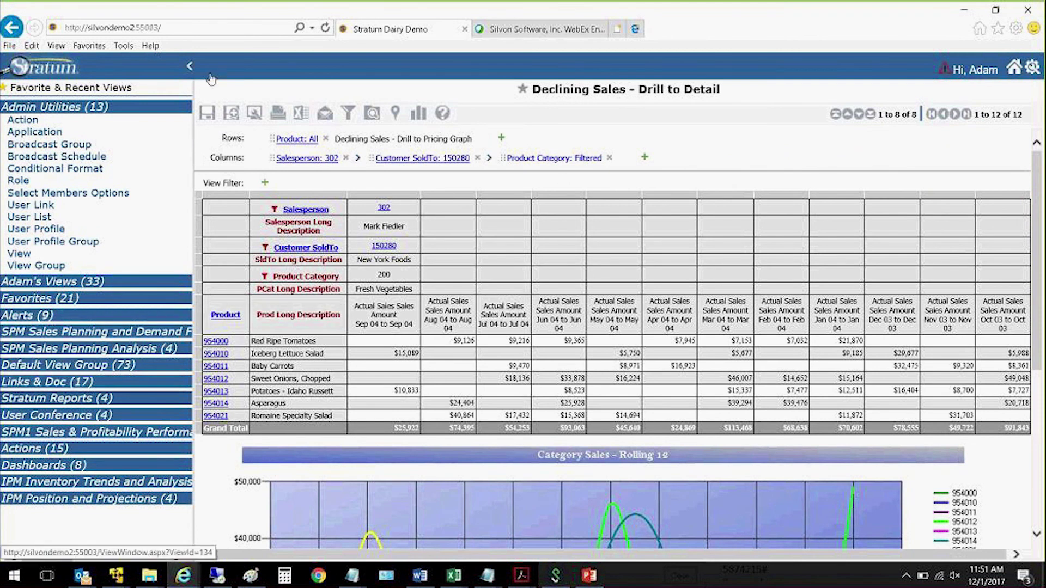
- Collapse the navigation list and examine the Category Sales - Rolling 12 chart below the grid
click(188, 69)
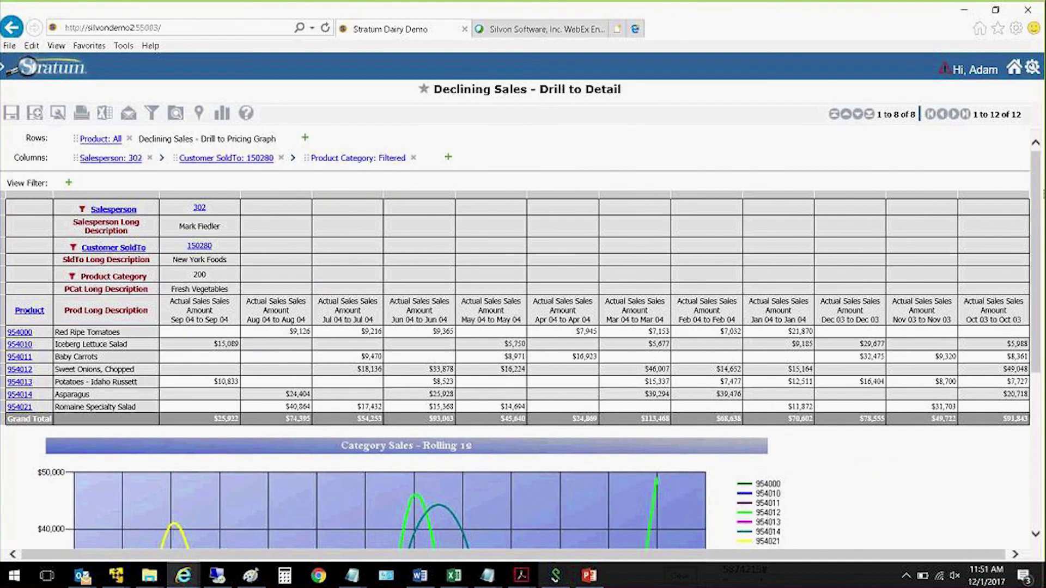
drag(1035, 180, 1022, 381)
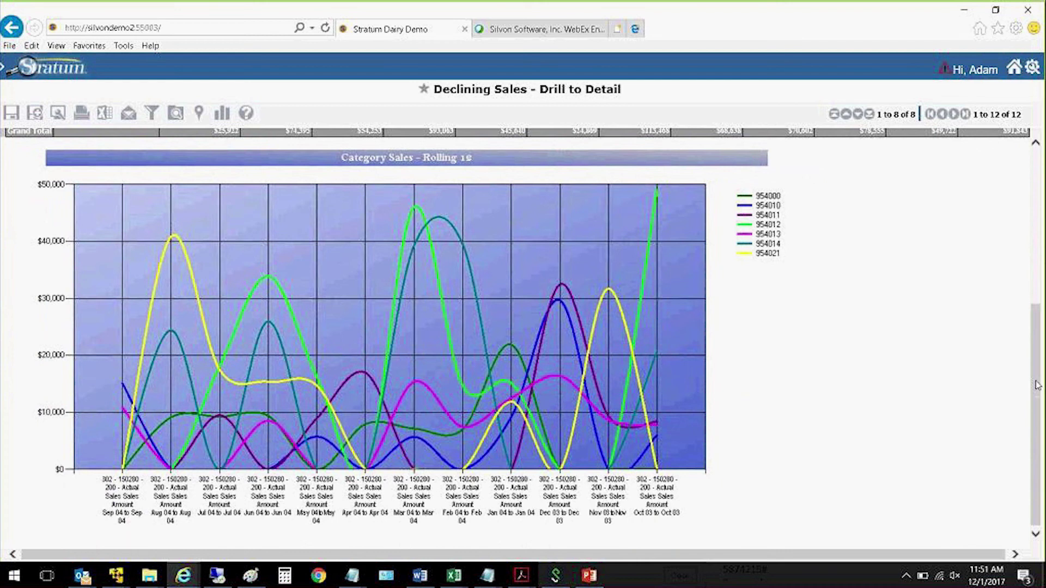
drag(1036, 386, 1034, 235)
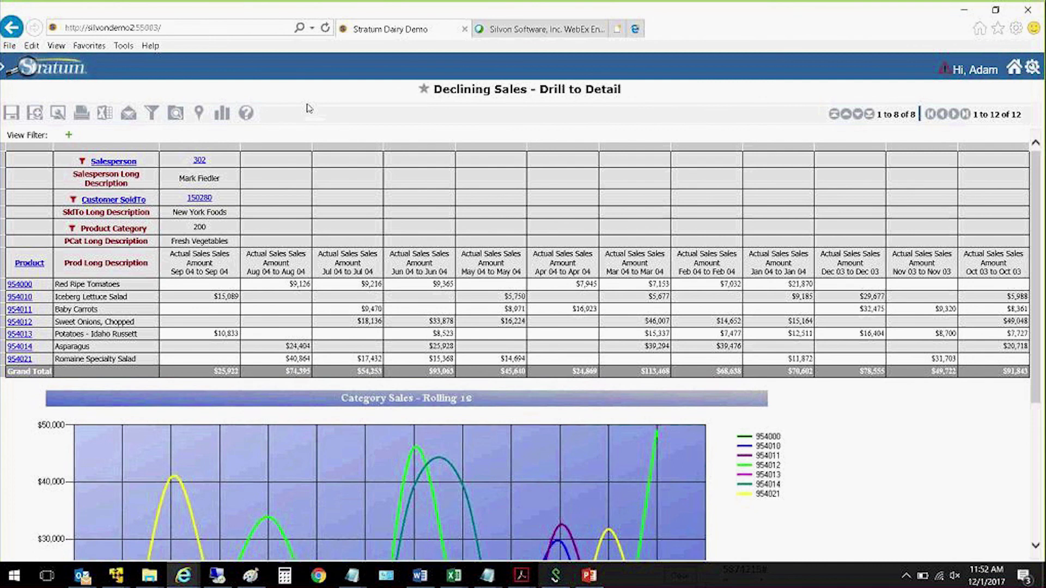
- Open the View Explorer and display the properties of the Product level under Rows
click(176, 114)
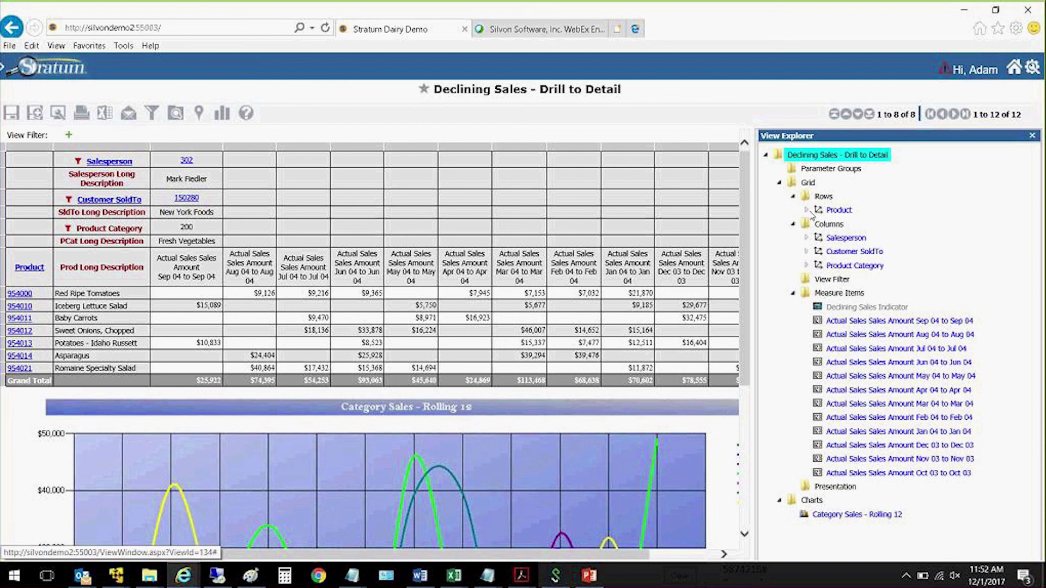
click(836, 213)
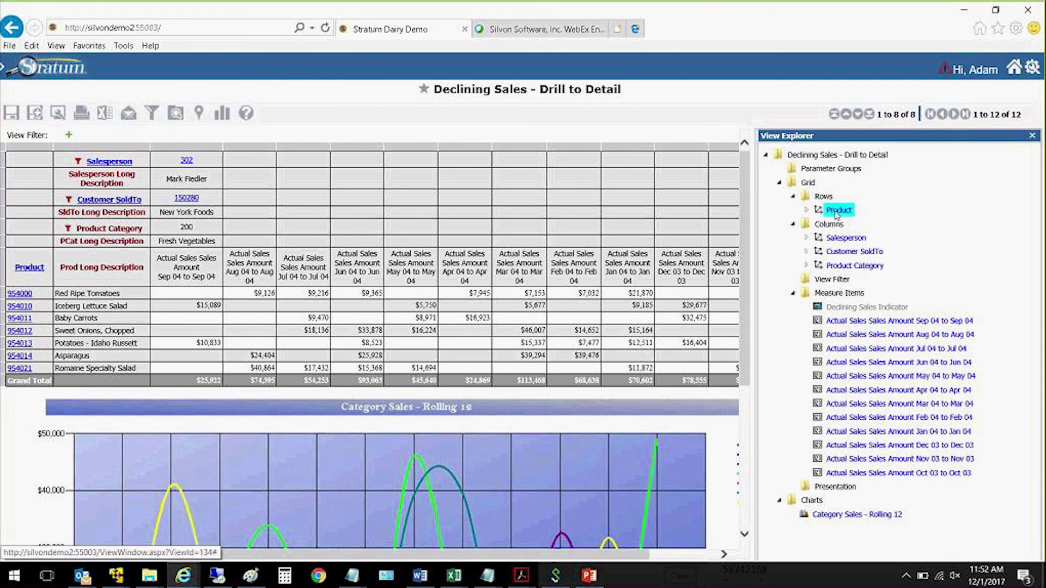
click(839, 238)
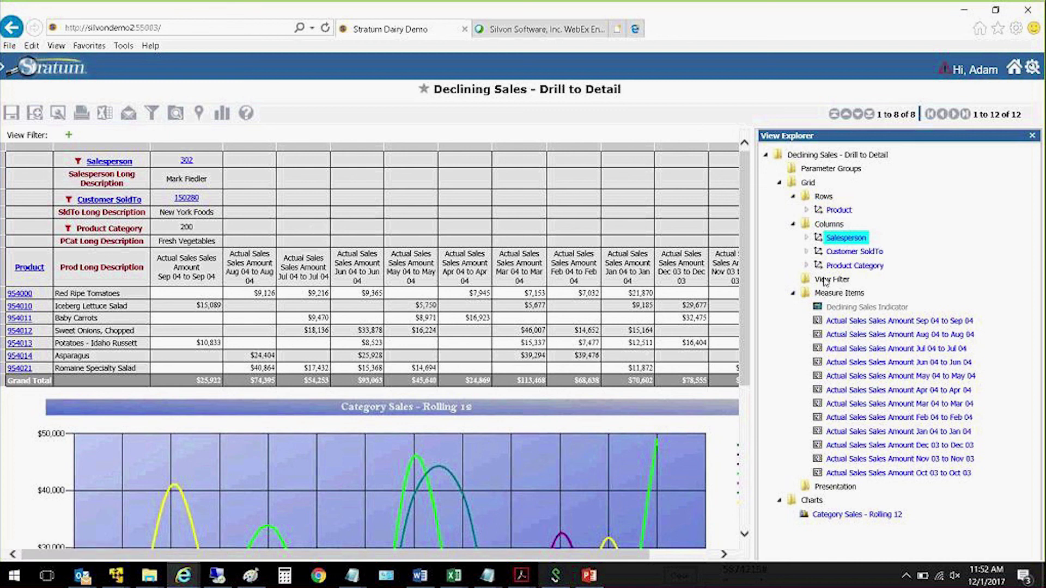
click(807, 211)
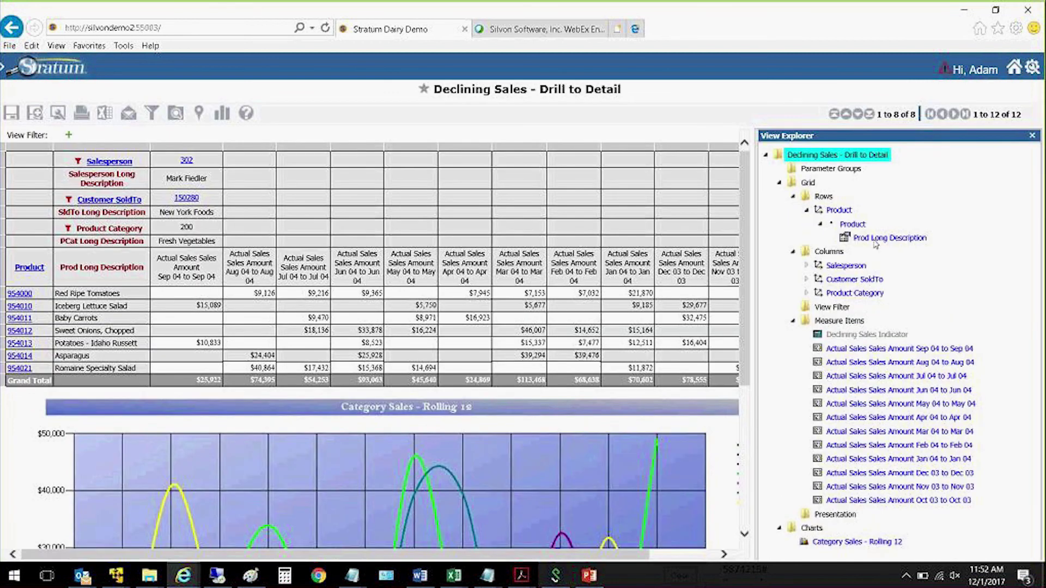
click(853, 225)
right_click(859, 229)
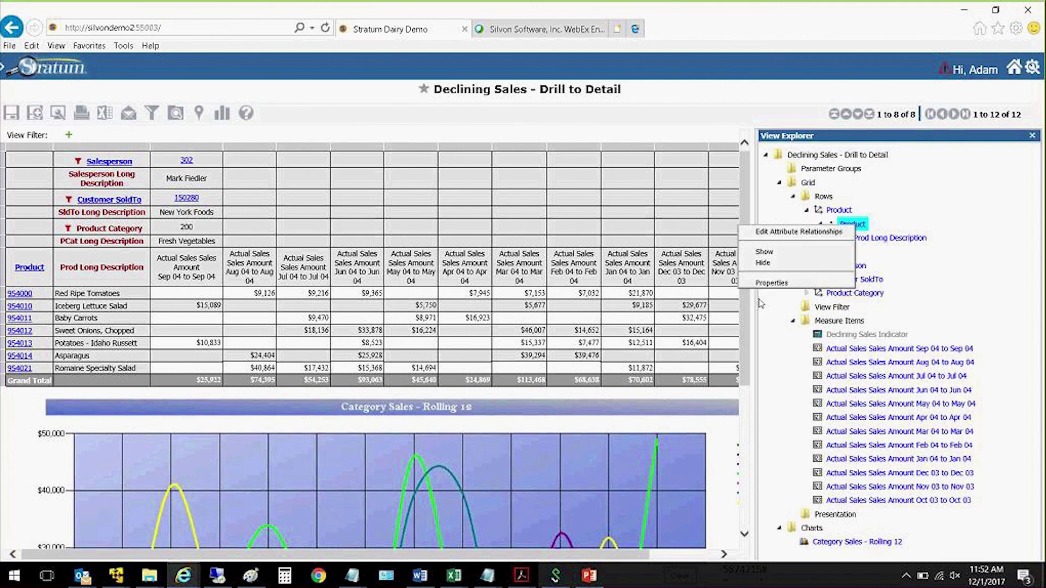
click(774, 285)
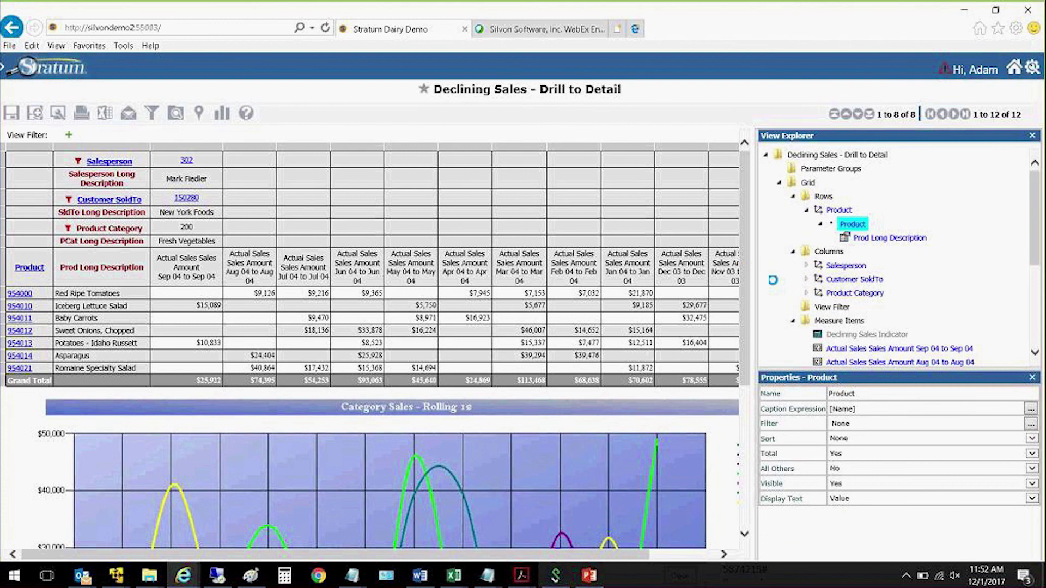
- Compare the properties of the Rows axis with those of its Product dimension to locate the Drilldown View setting
click(824, 197)
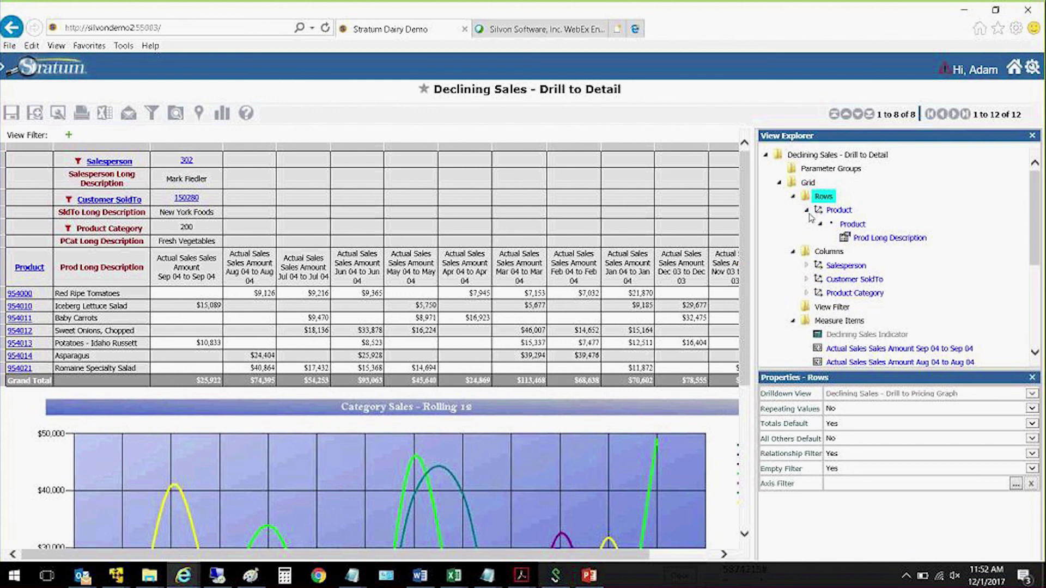
click(807, 210)
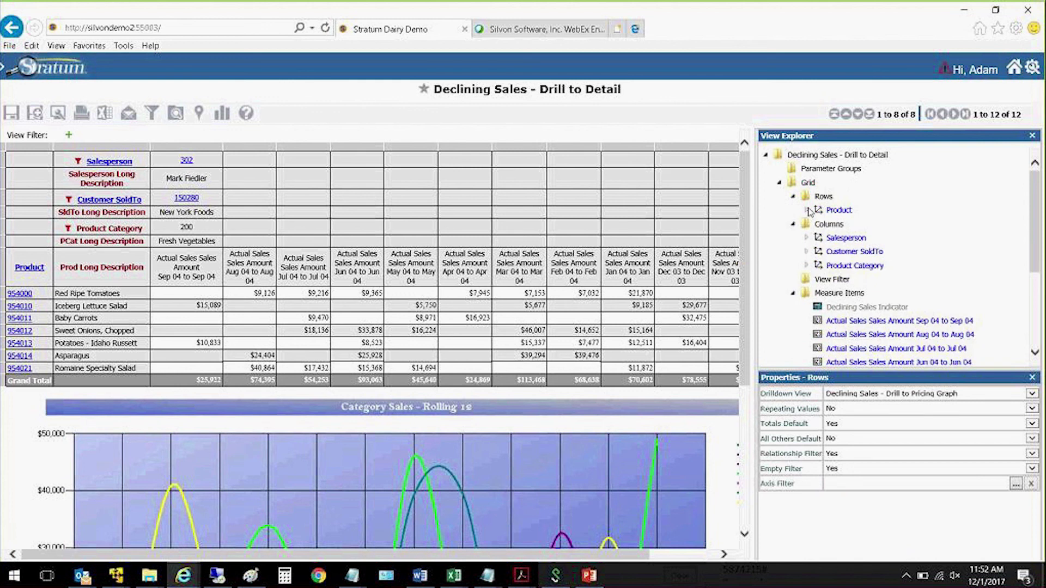
click(808, 210)
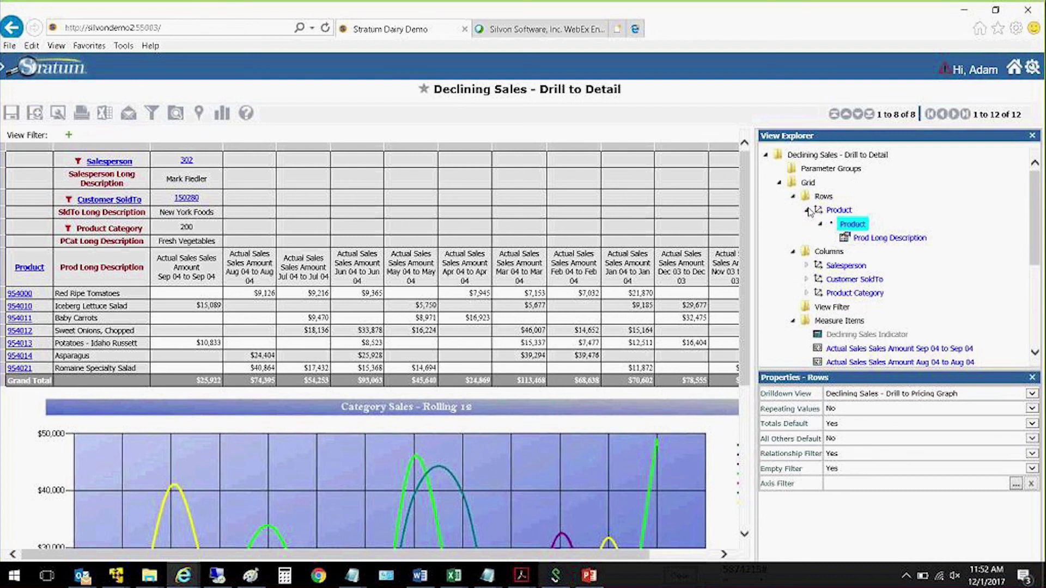
click(807, 210)
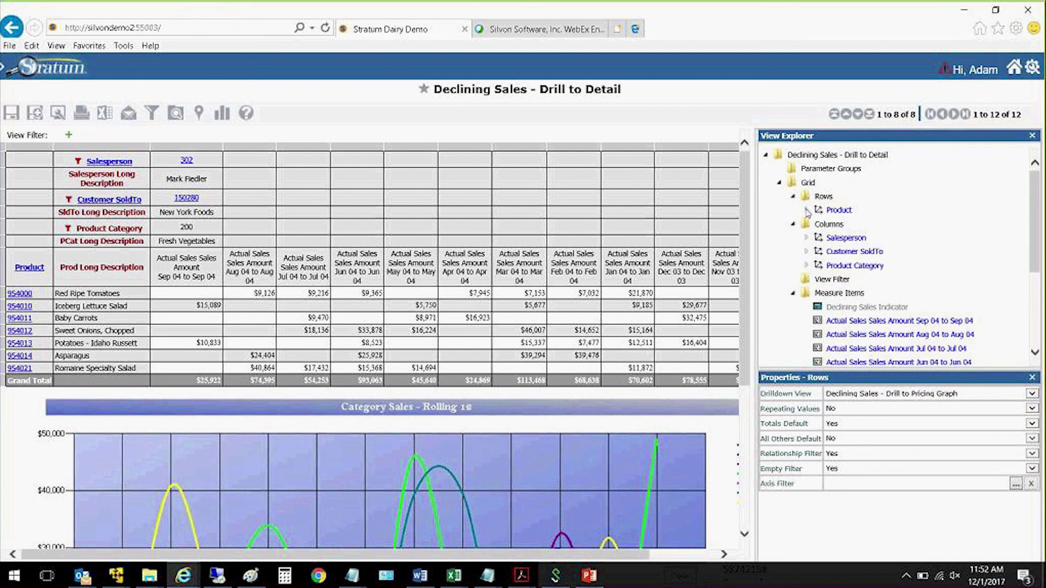
click(823, 199)
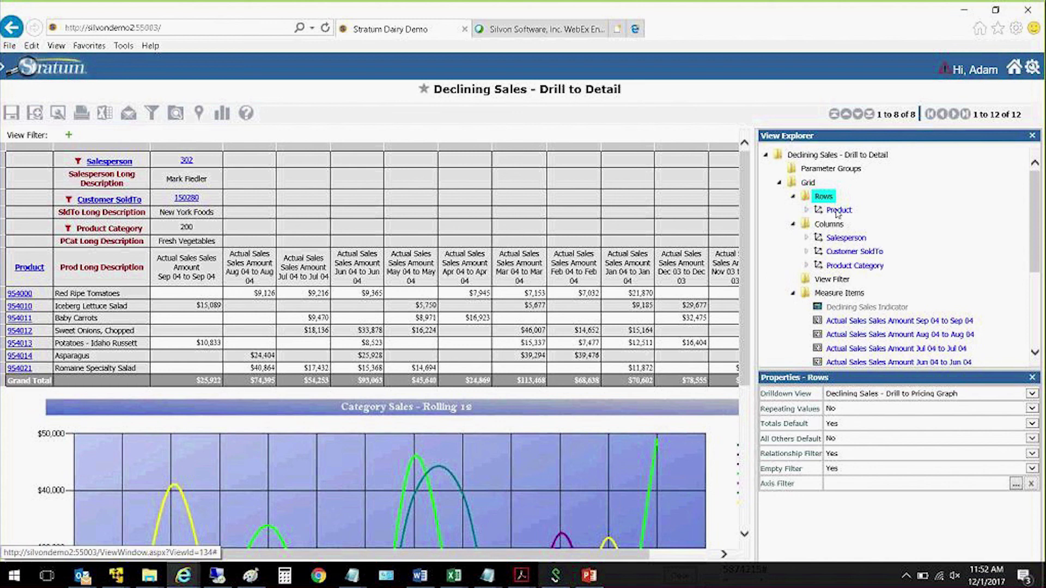
click(836, 214)
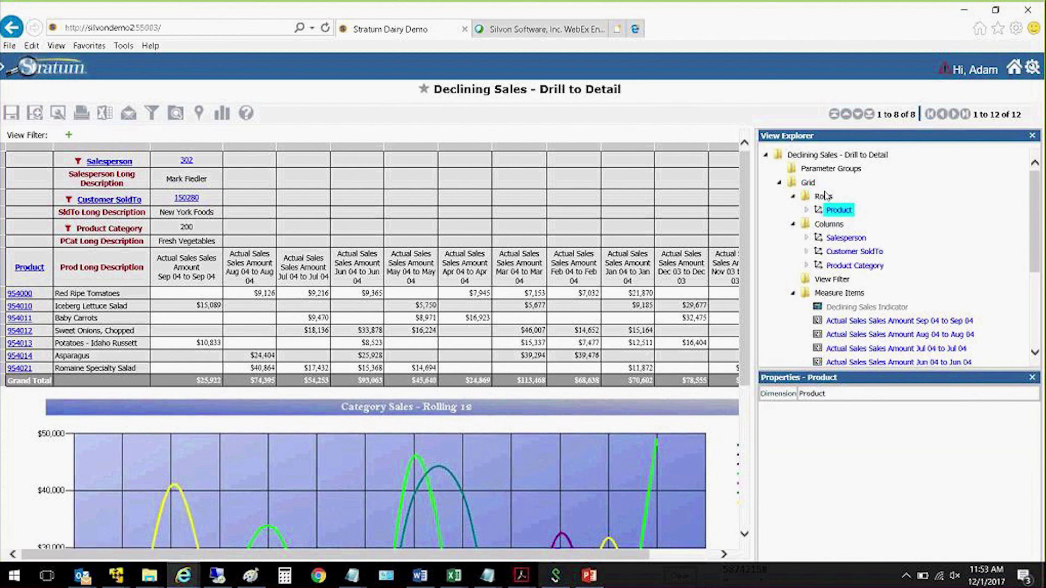
click(824, 198)
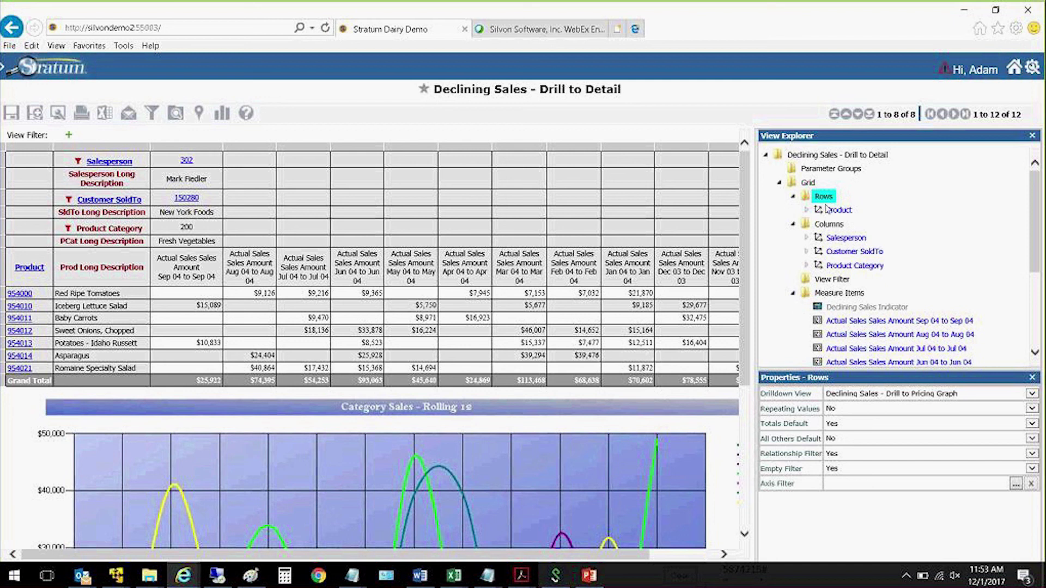
- Review the Drilldown View choices for Rows, keep Declining Sales - Drill to Pricing Graph, and close the View Explorer
click(1031, 393)
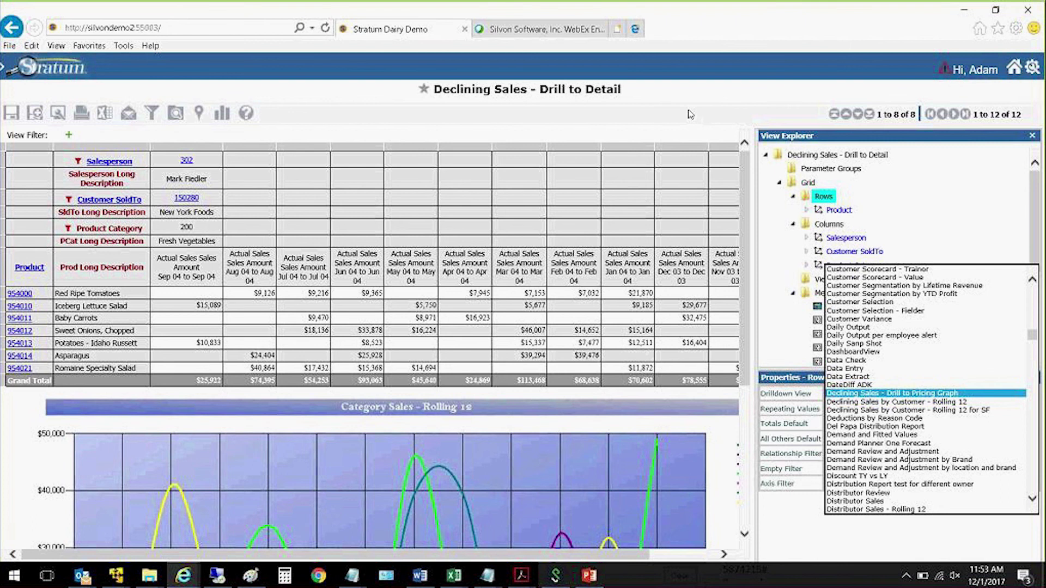
key(Return)
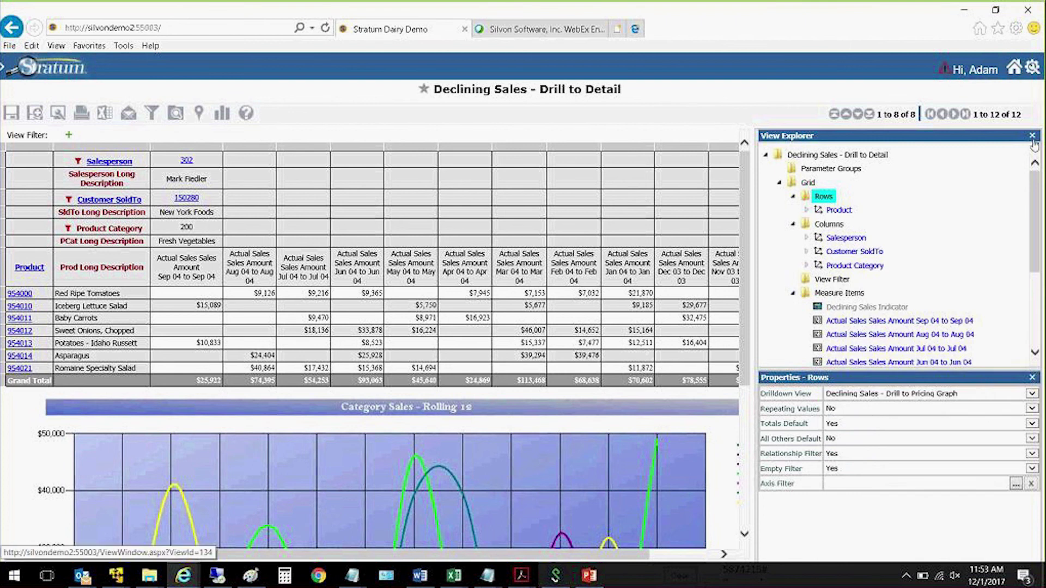
right_click(1034, 145)
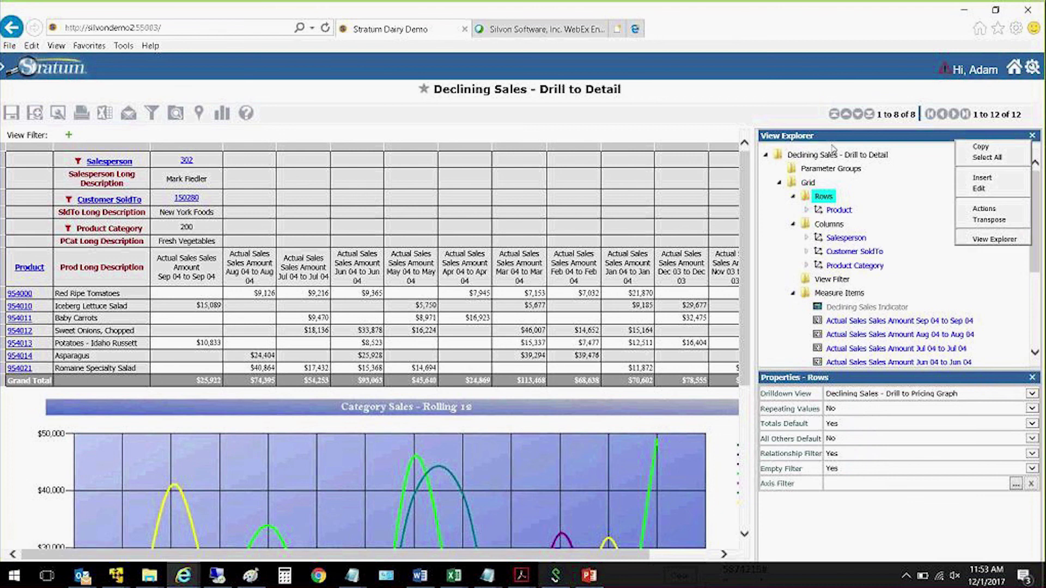
key(Escape)
click(182, 117)
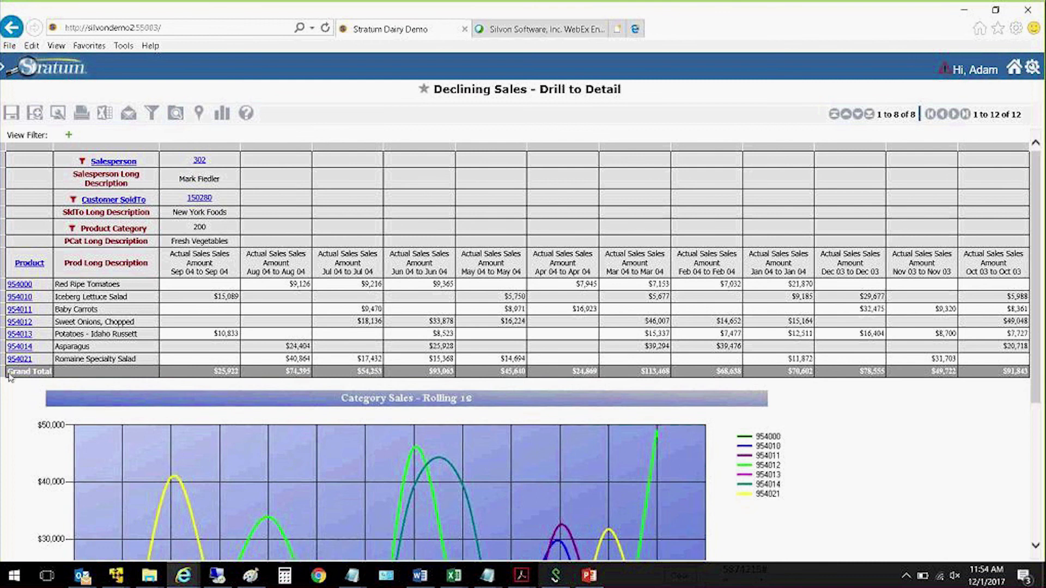
- Drill into product 954000, examine its sales versus price chart and filters, and close the drilldown view
click(20, 284)
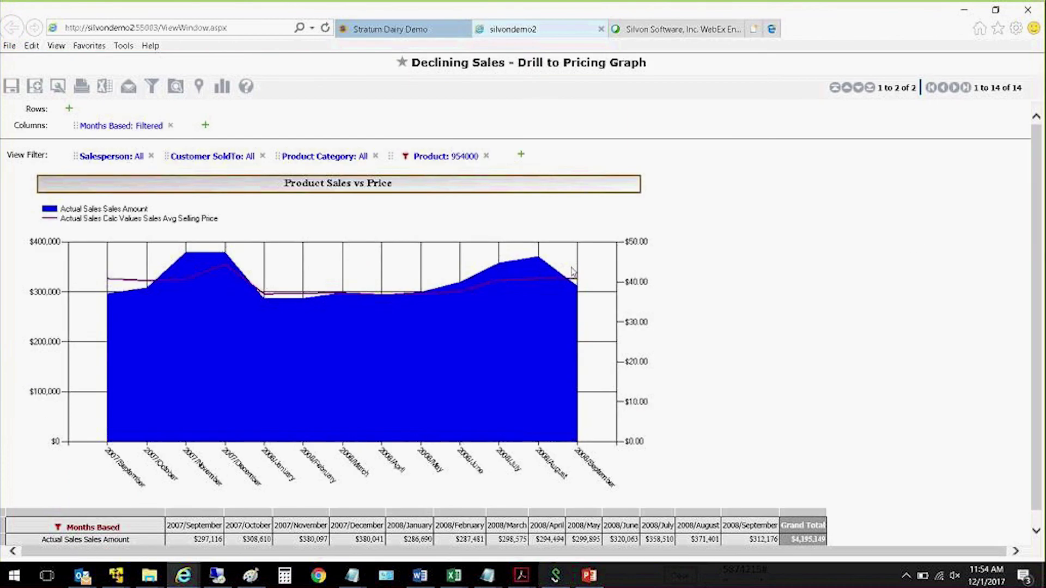
right_click(1037, 217)
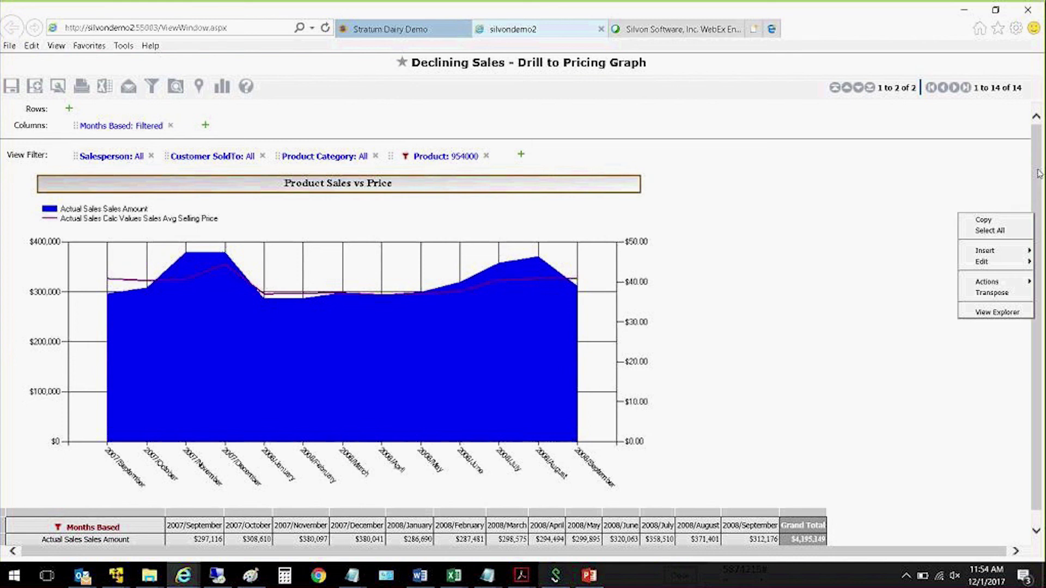
scroll(1039, 174, down, 1)
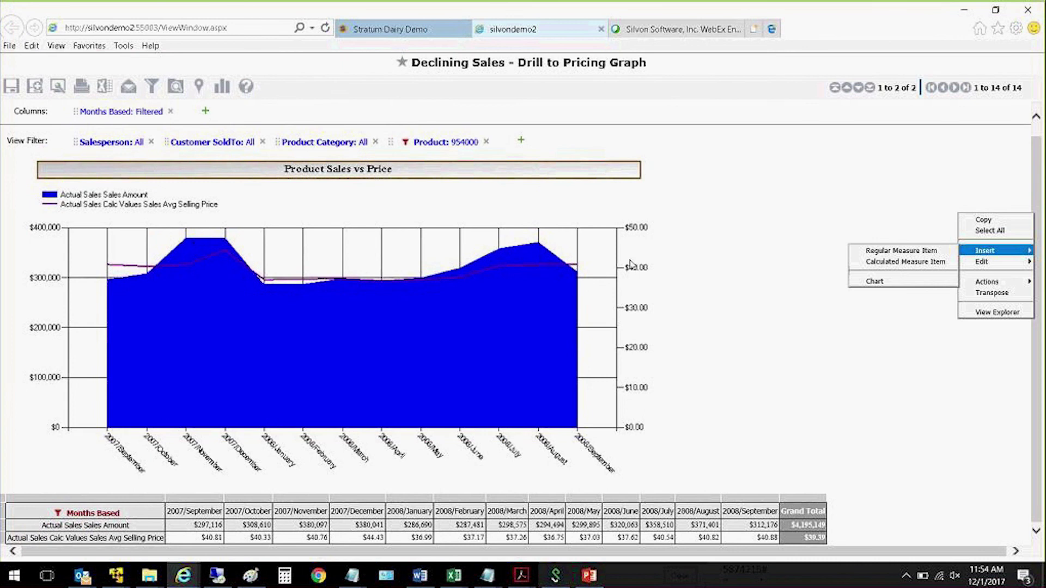
click(406, 143)
right_click(943, 182)
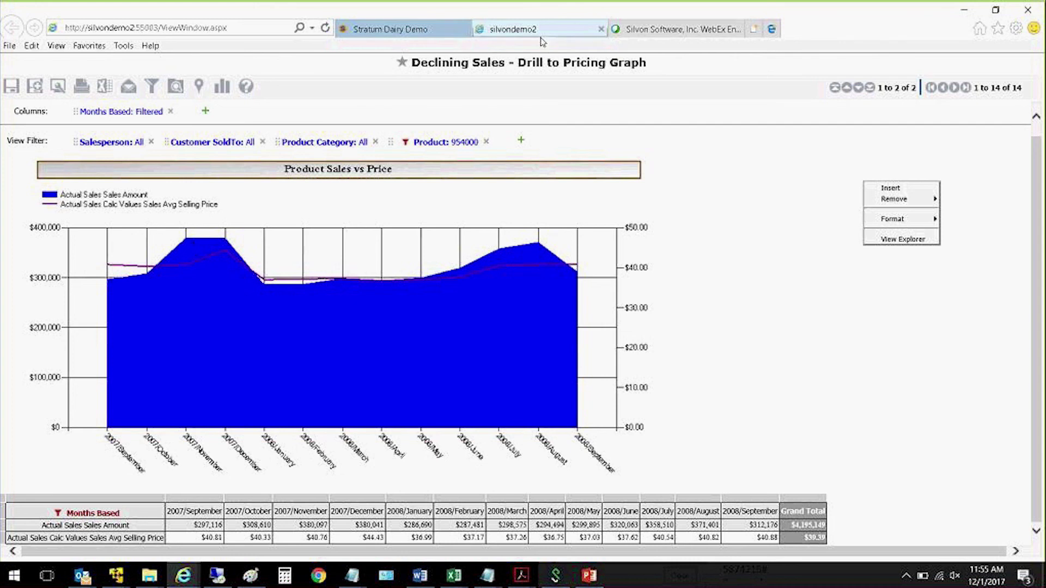
click(601, 29)
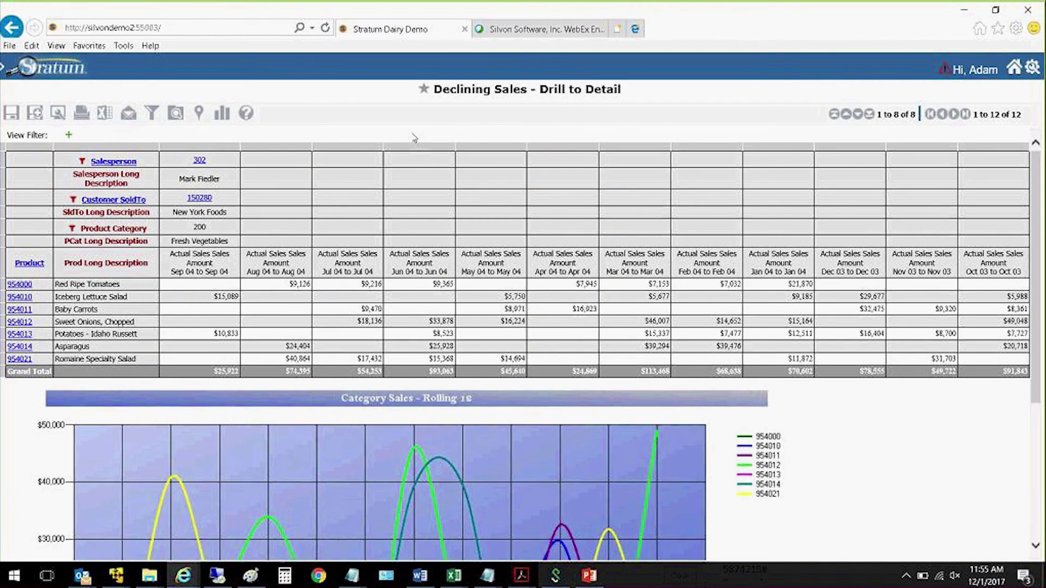
- Drill into products 954014 and 954012 one after the other, closing each pricing graph after viewing it
click(16, 350)
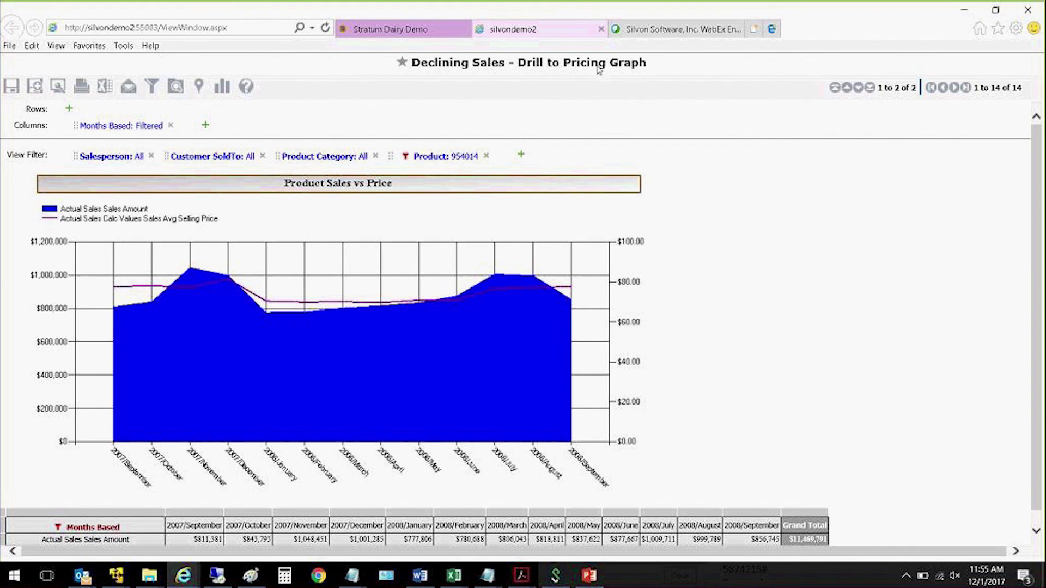
click(601, 31)
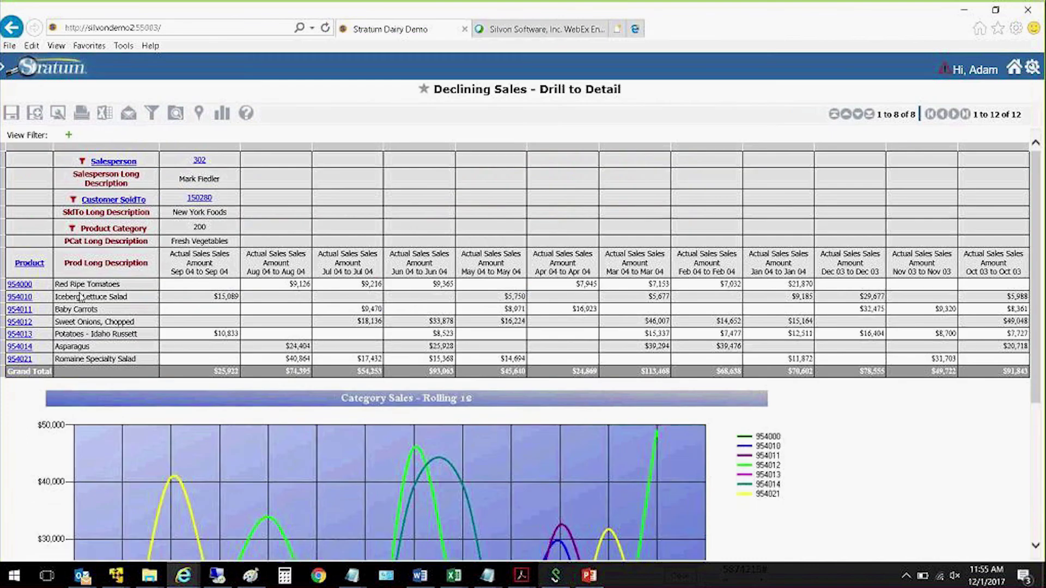
click(24, 323)
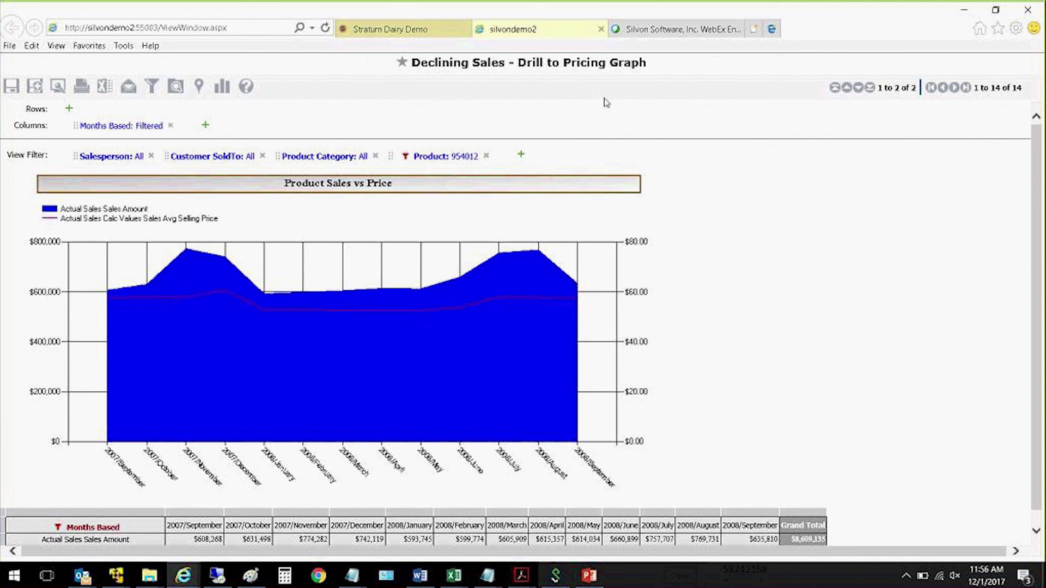
click(601, 29)
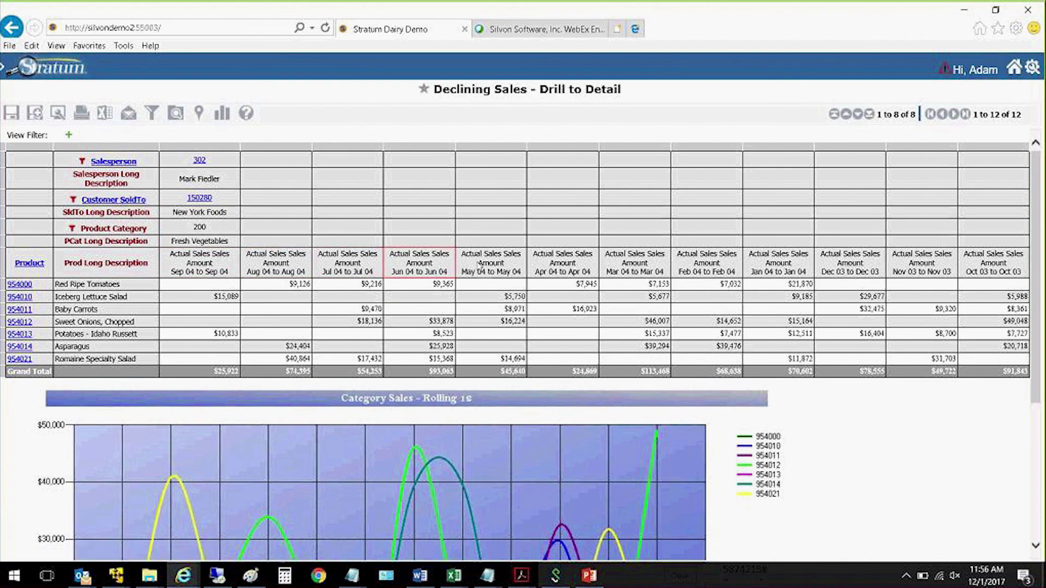
- Reopen the View Explorer and display the properties of the Columns axis
right_click(635, 273)
click(719, 268)
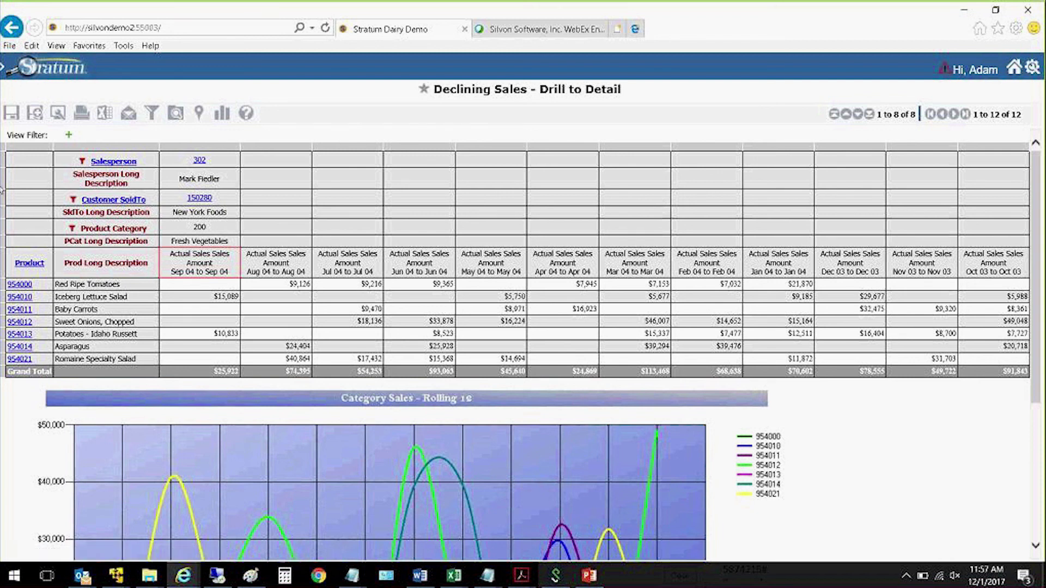
click(175, 113)
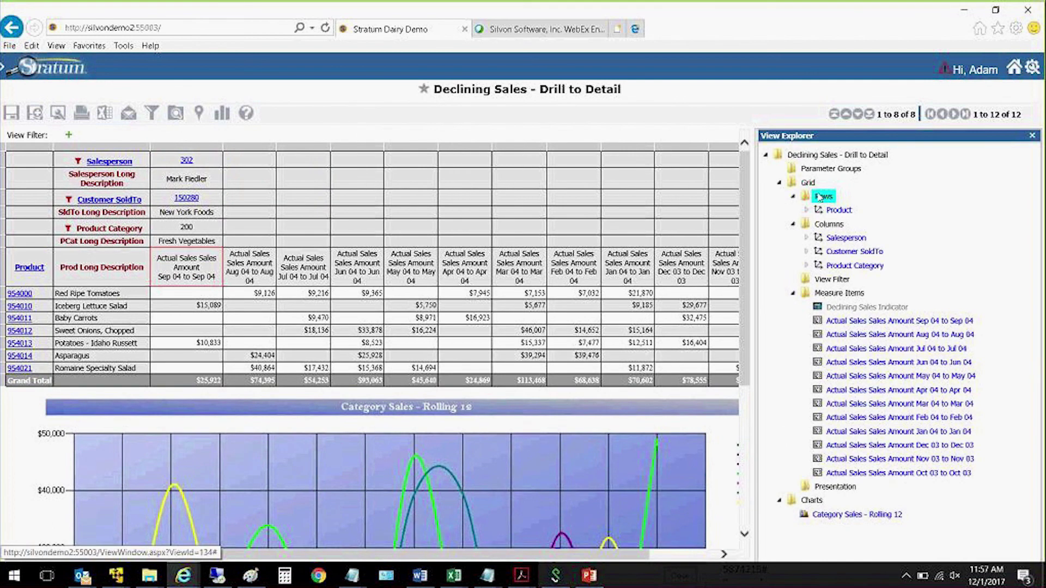
right_click(828, 224)
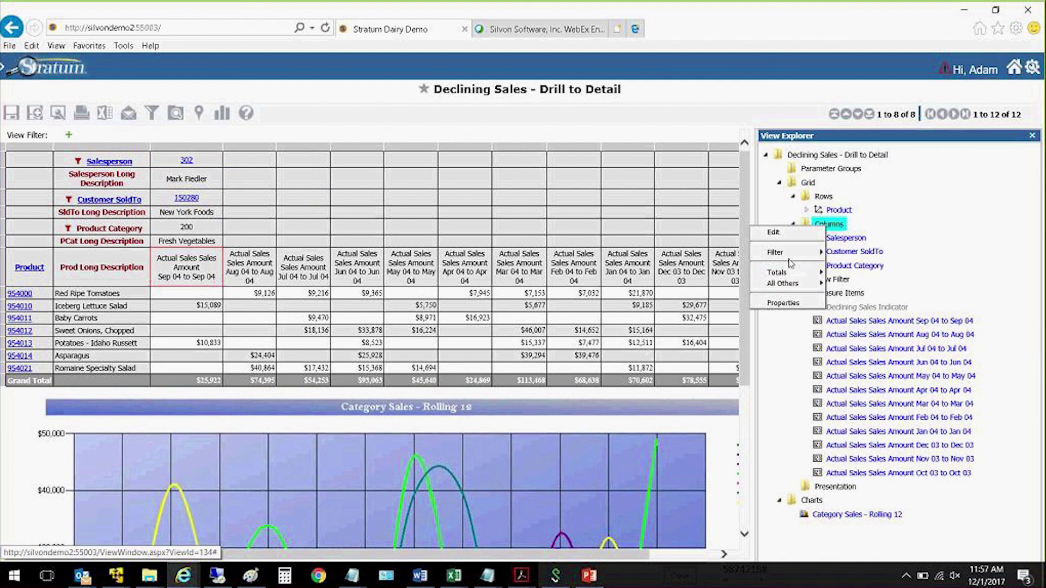
click(784, 303)
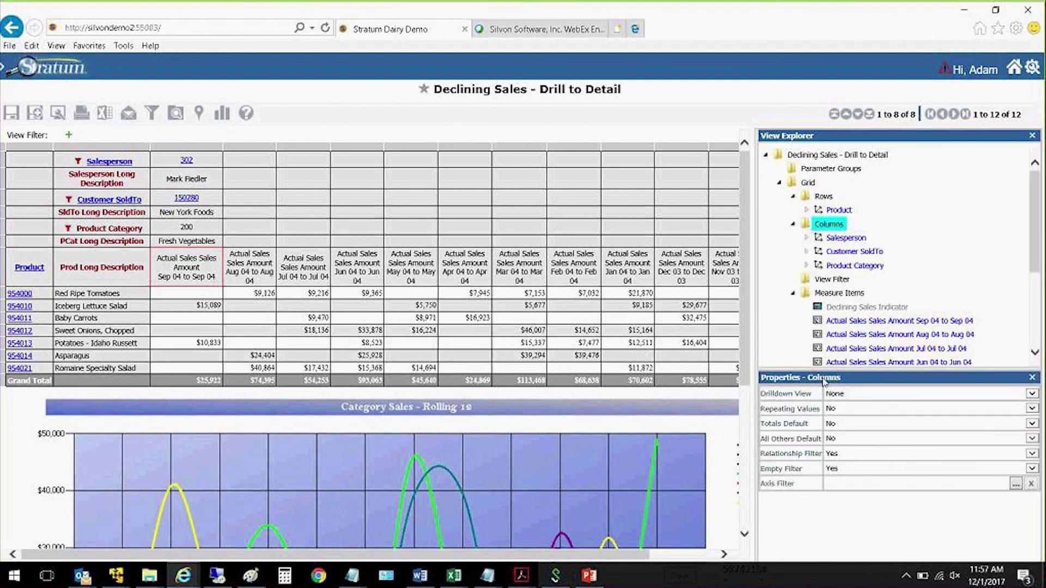
- Display the Measure Items properties and review the Drilldown View choices, leaving the setting at None
click(839, 294)
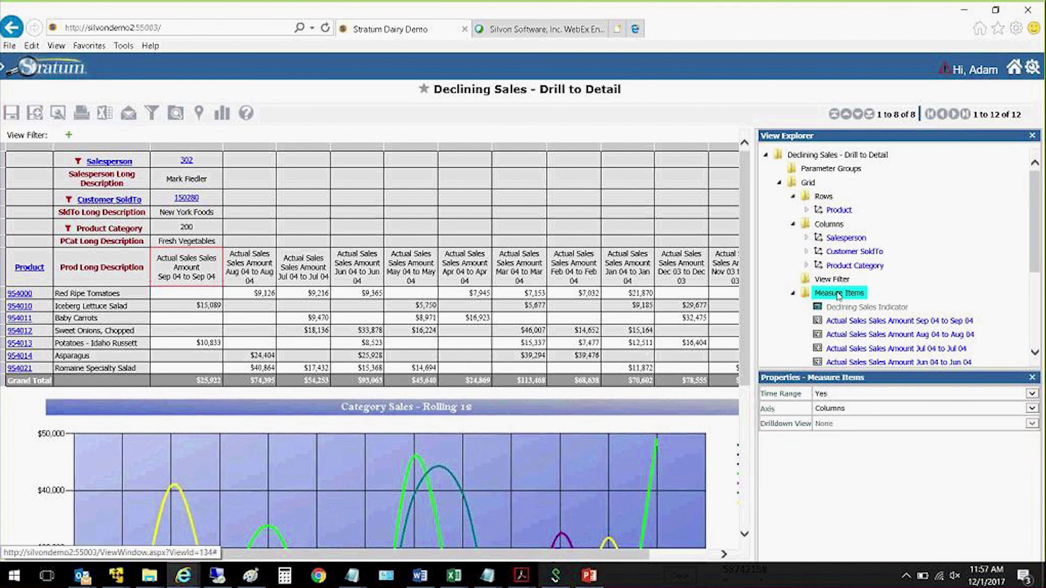
click(838, 426)
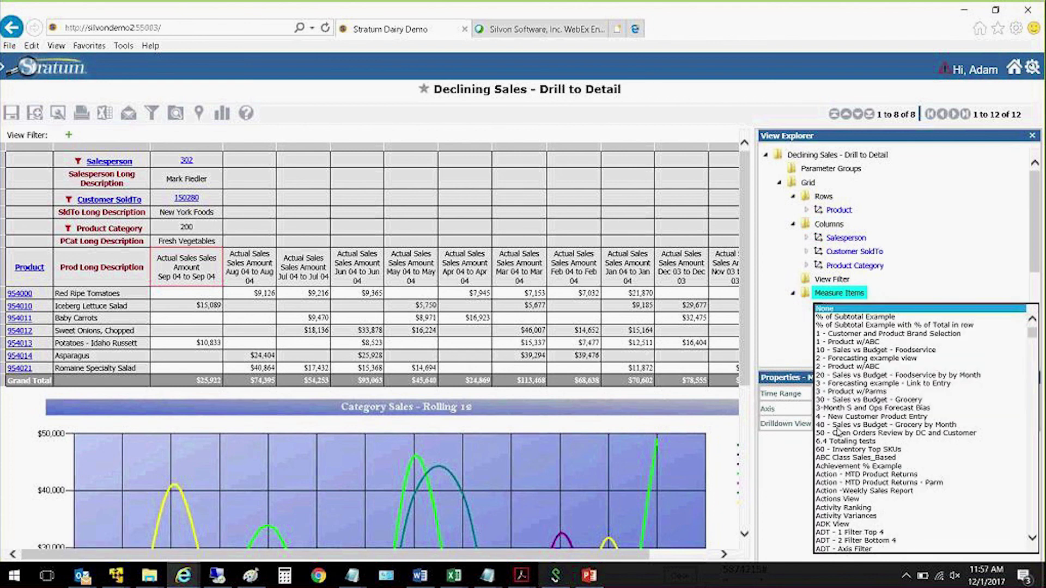
click(433, 164)
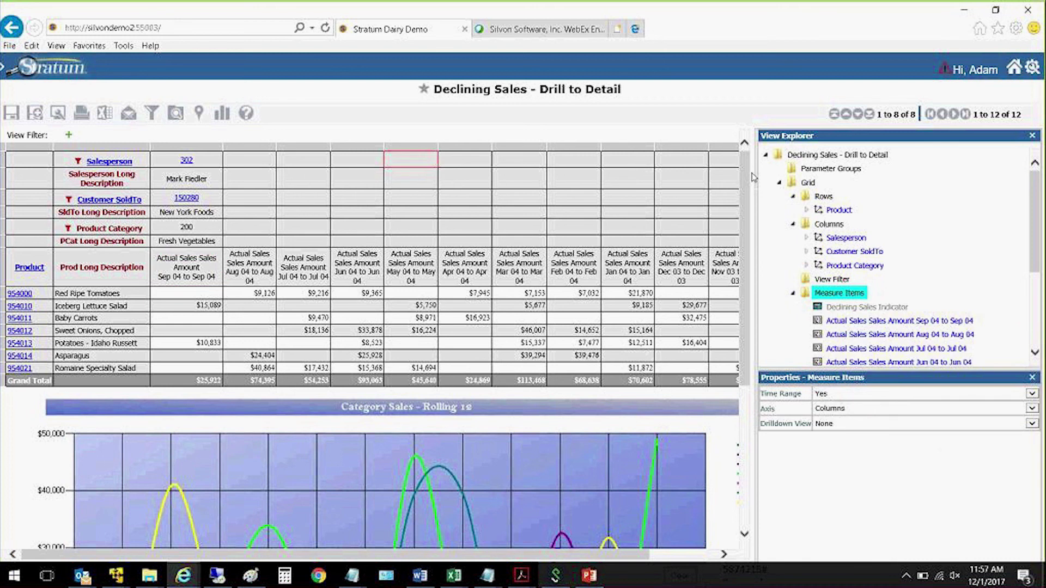
- Close the View Explorer and switch to the Silvon Software WebEx page
click(1032, 135)
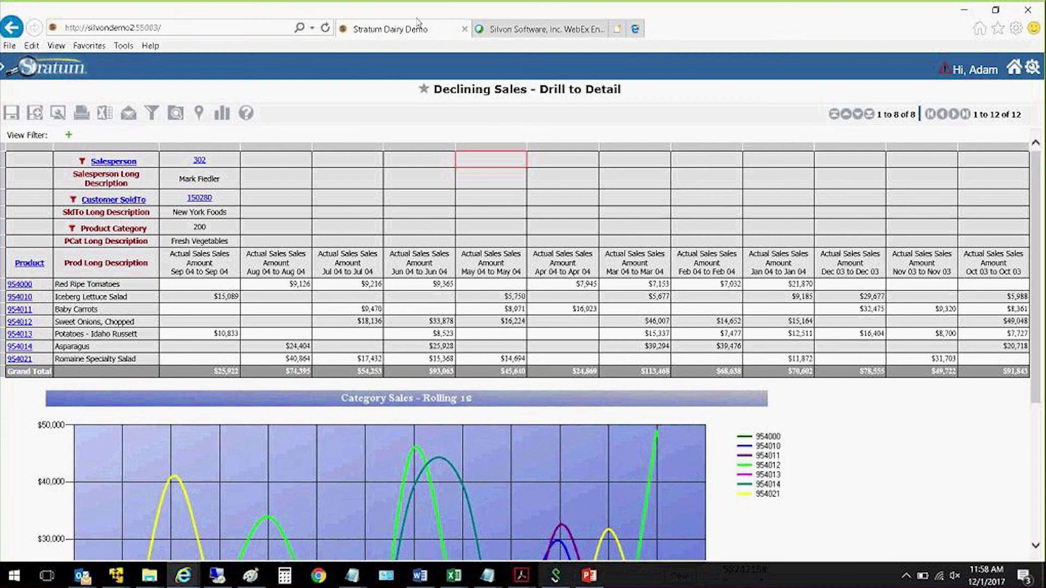
click(520, 34)
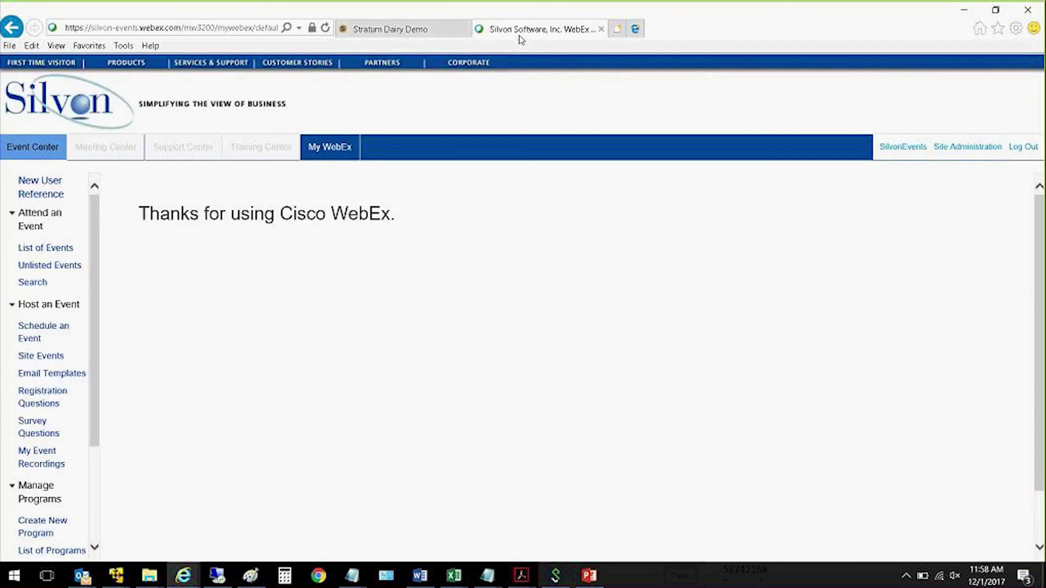